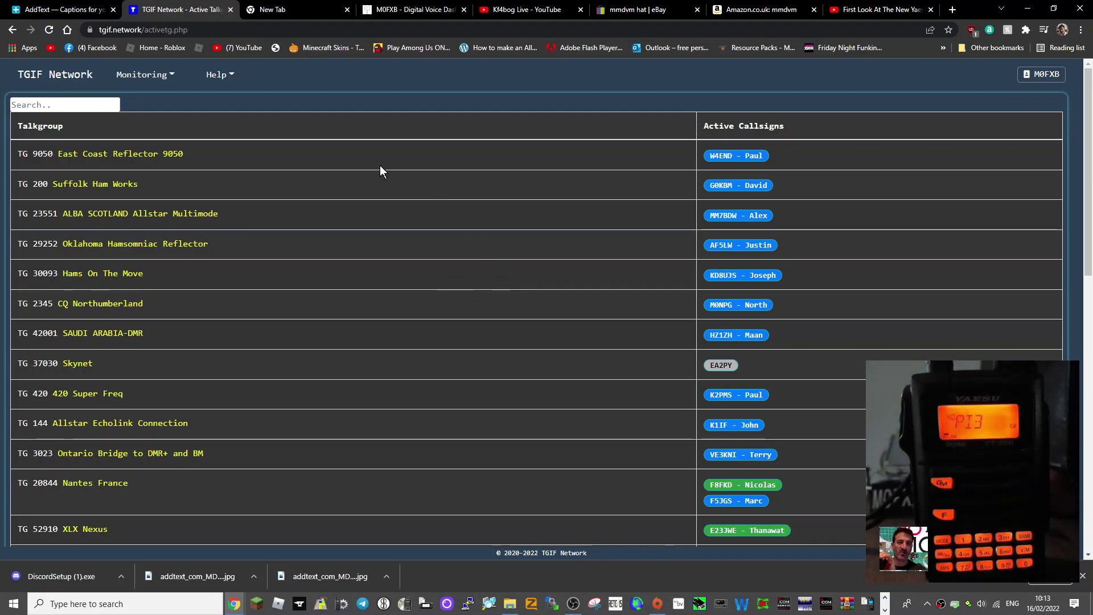
{"action": "left_click", "coordinate": [423, 13]}
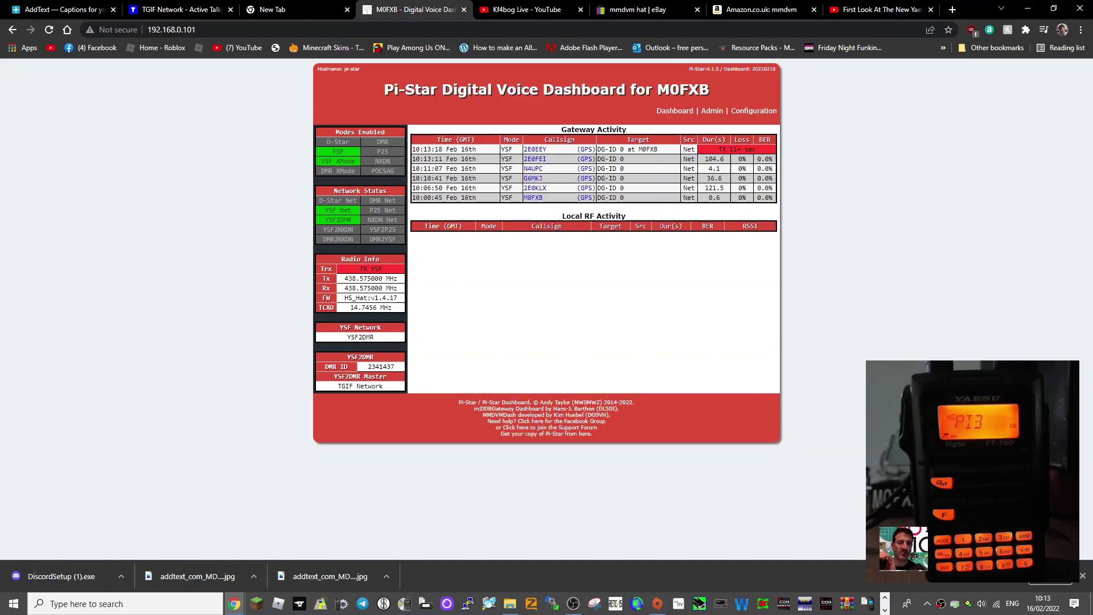
Step: Open the configuration page and append 'tgif' to the pi-star hostname
{"action": "left_click", "coordinate": [748, 113]}
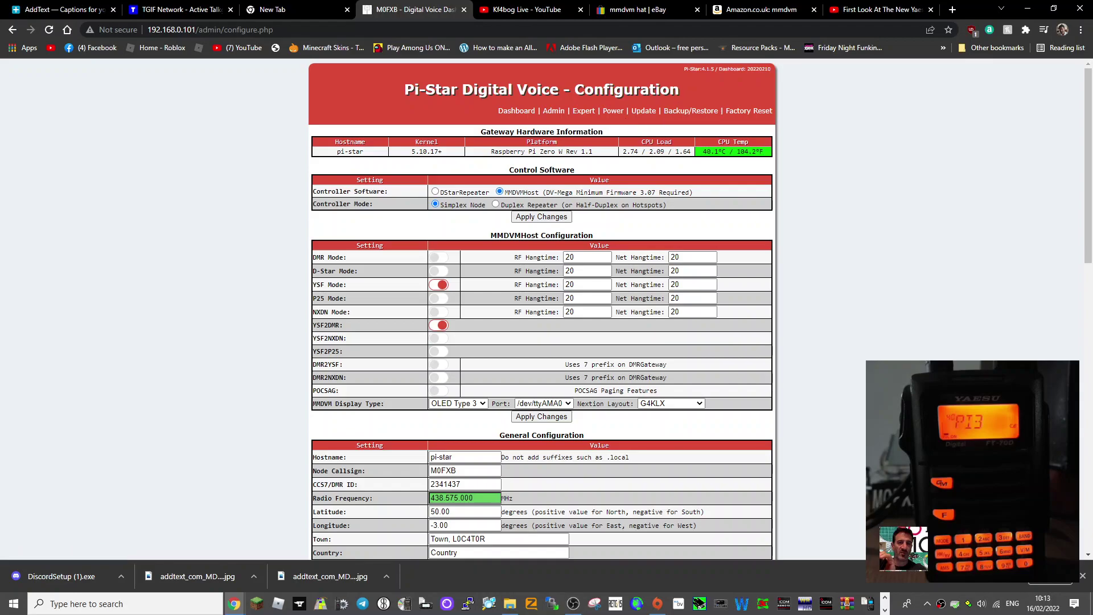
{"action": "scroll", "coordinate": [670, 221], "scroll_direction": "down", "scroll_amount": 1}
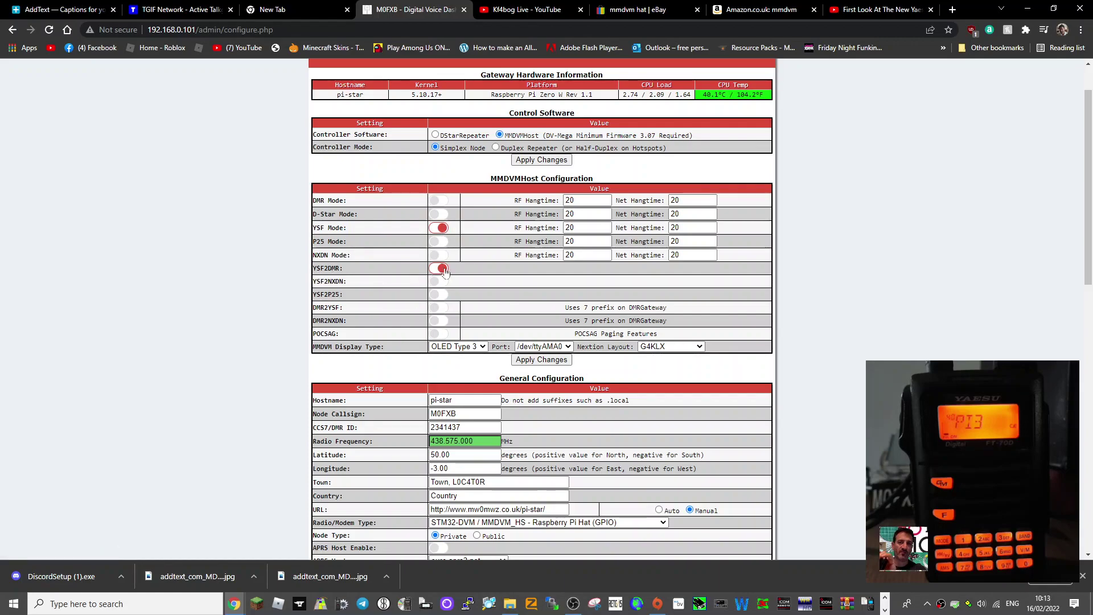
{"action": "scroll", "coordinate": [719, 283], "scroll_direction": "down", "scroll_amount": 1}
{"action": "scroll", "coordinate": [719, 283], "scroll_direction": "down", "scroll_amount": 2}
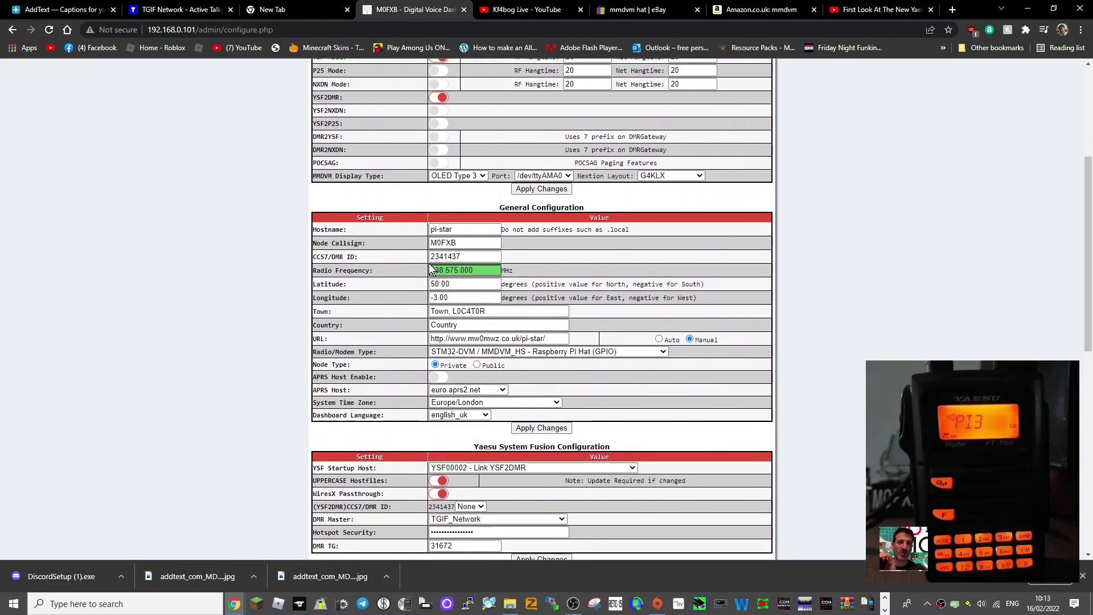
{"action": "left_click", "coordinate": [454, 229]}
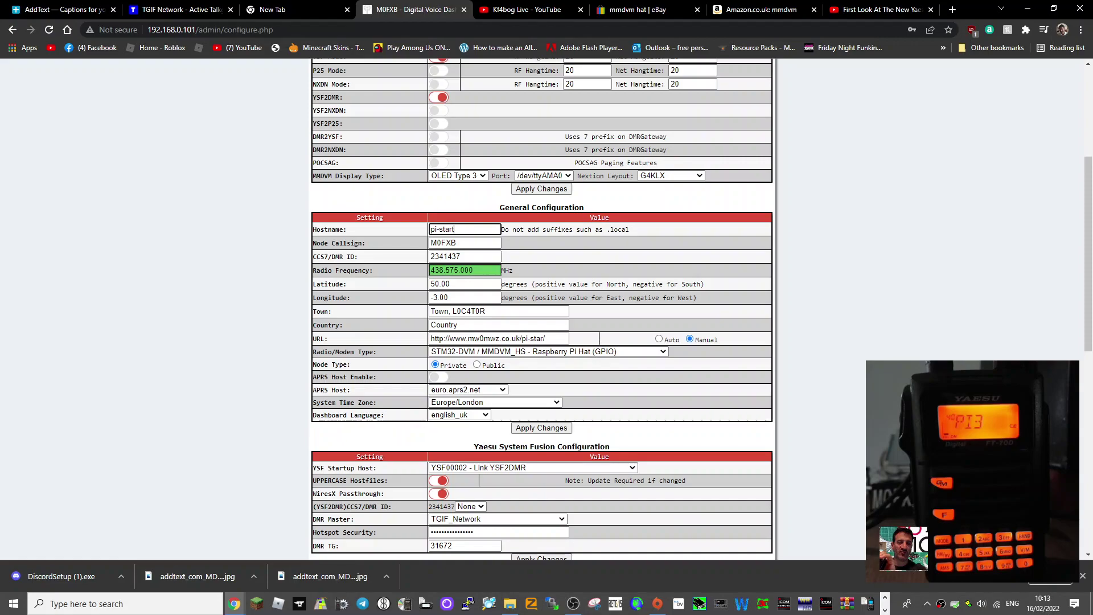
{"action": "type", "text": "tgif"}
Step: Scroll down to the Yaesu System Fusion configuration section
{"action": "scroll", "coordinate": [608, 338], "scroll_direction": "down", "scroll_amount": 2}
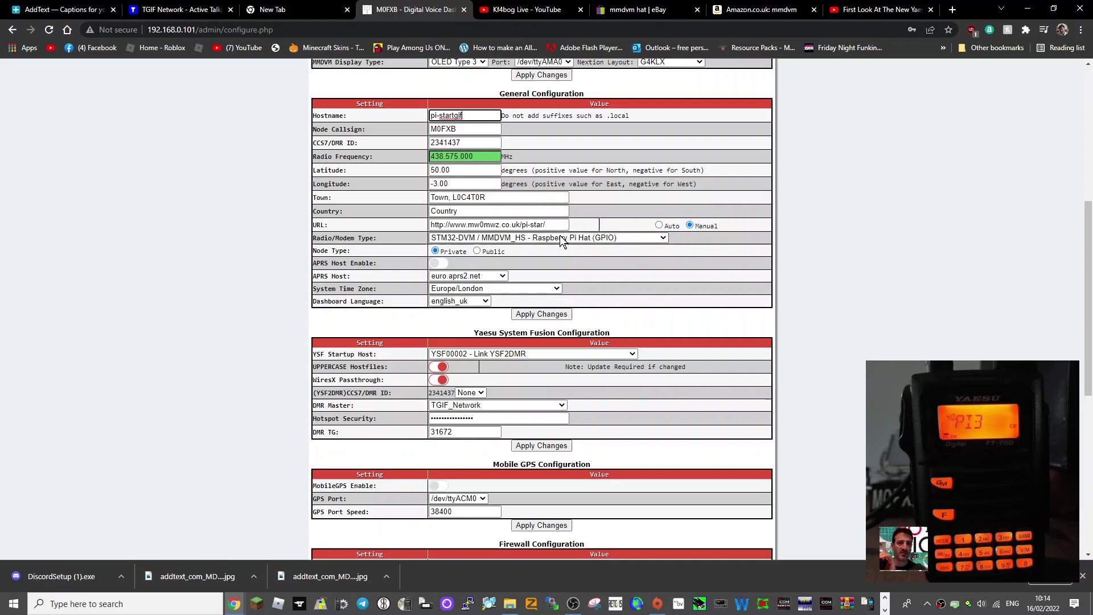
{"action": "scroll", "coordinate": [666, 244], "scroll_direction": "down", "scroll_amount": 1}
{"action": "scroll", "coordinate": [668, 246], "scroll_direction": "down", "scroll_amount": 1}
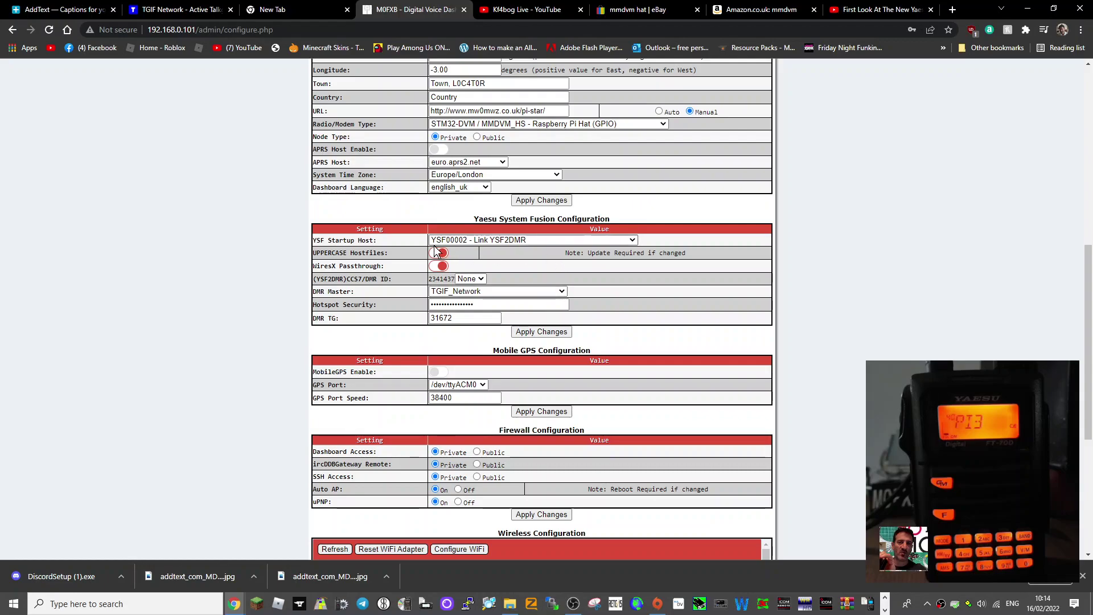
Step: Confirm the startup host stays Link YSF2DMR and the DMR master stays TGIF_Network
{"action": "left_click", "coordinate": [634, 240]}
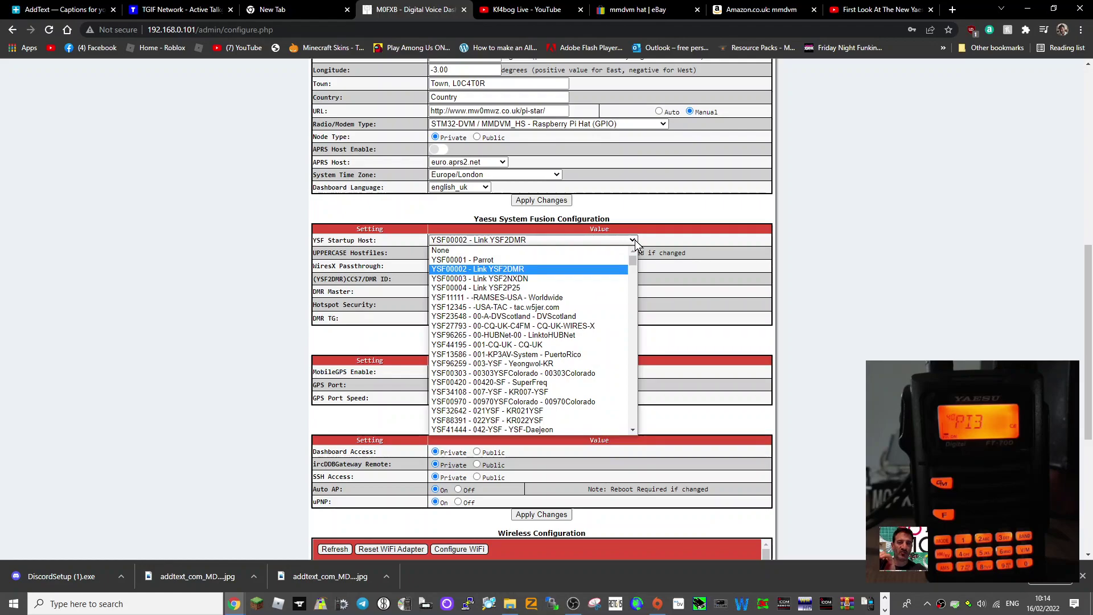
{"action": "left_click", "coordinate": [634, 240]}
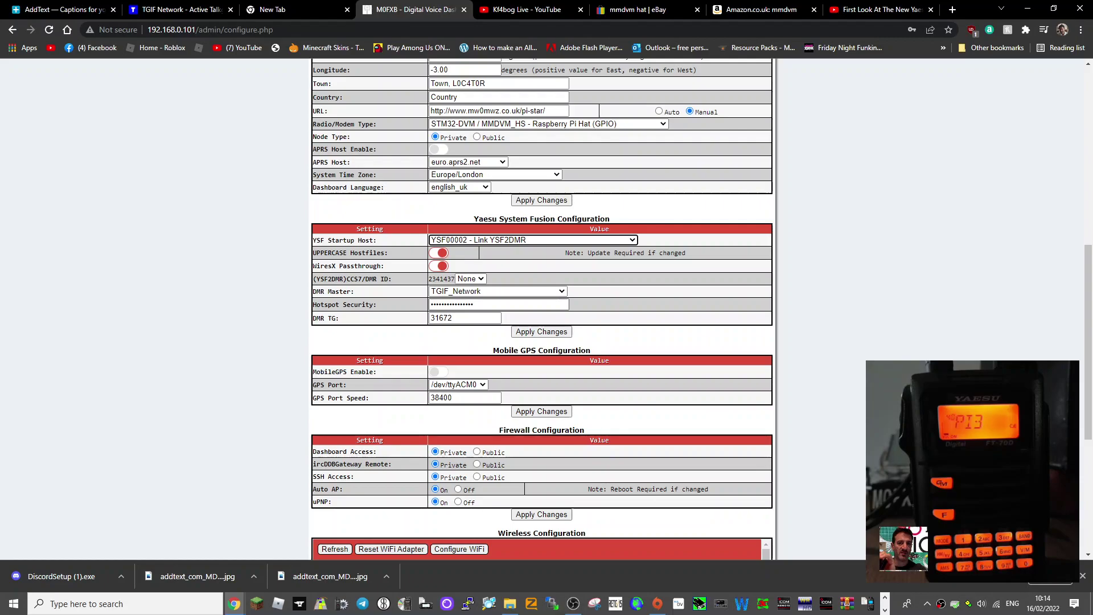
{"action": "left_click", "coordinate": [563, 291]}
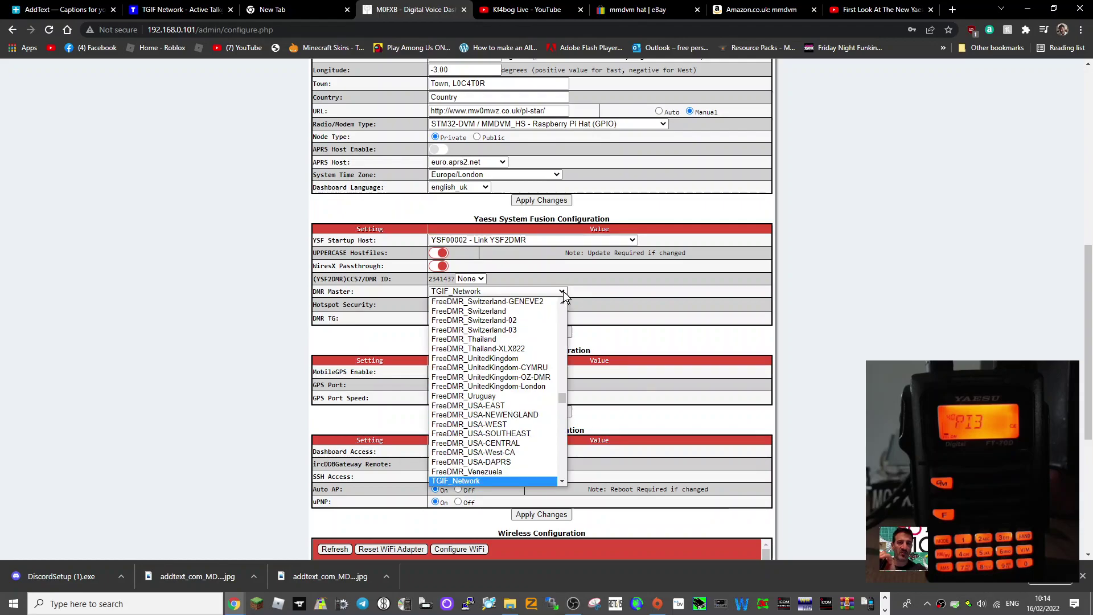
{"action": "left_click", "coordinate": [562, 292]}
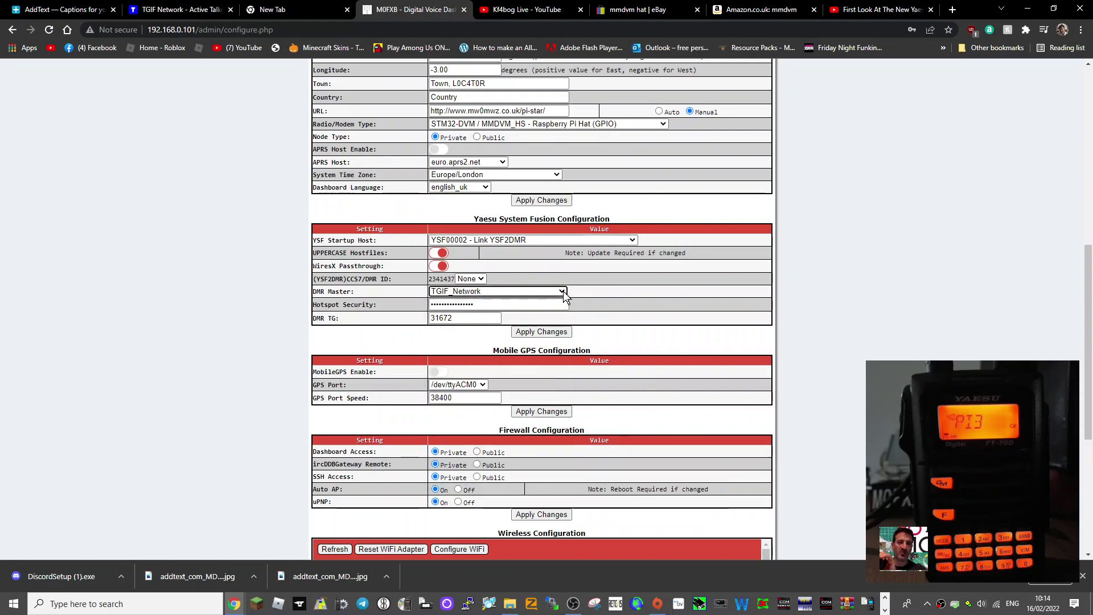
{"action": "left_click", "coordinate": [563, 291]}
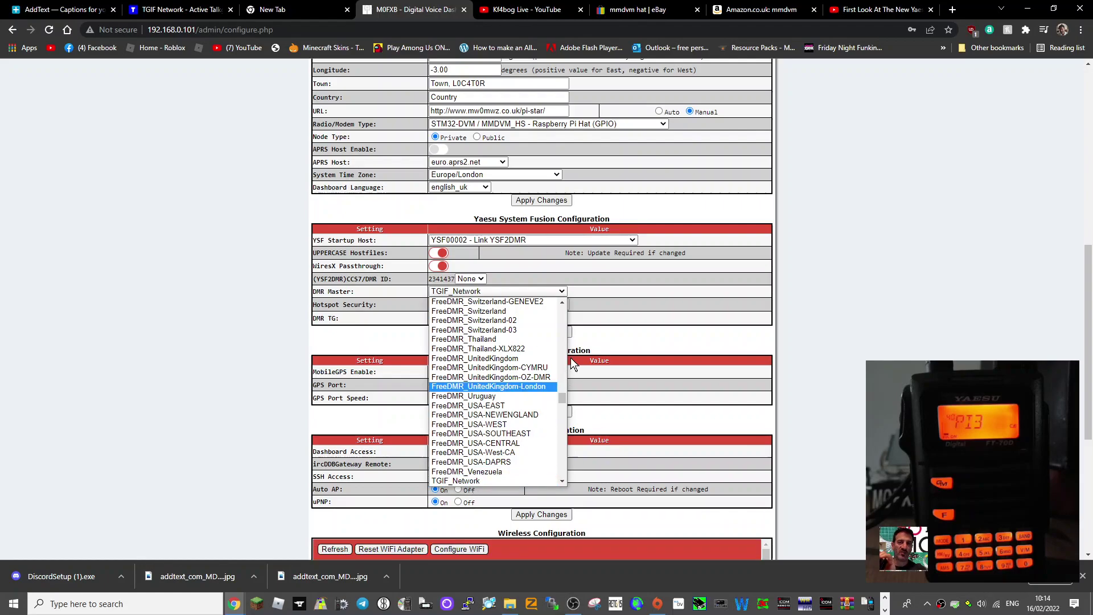
{"action": "left_click", "coordinate": [663, 339]}
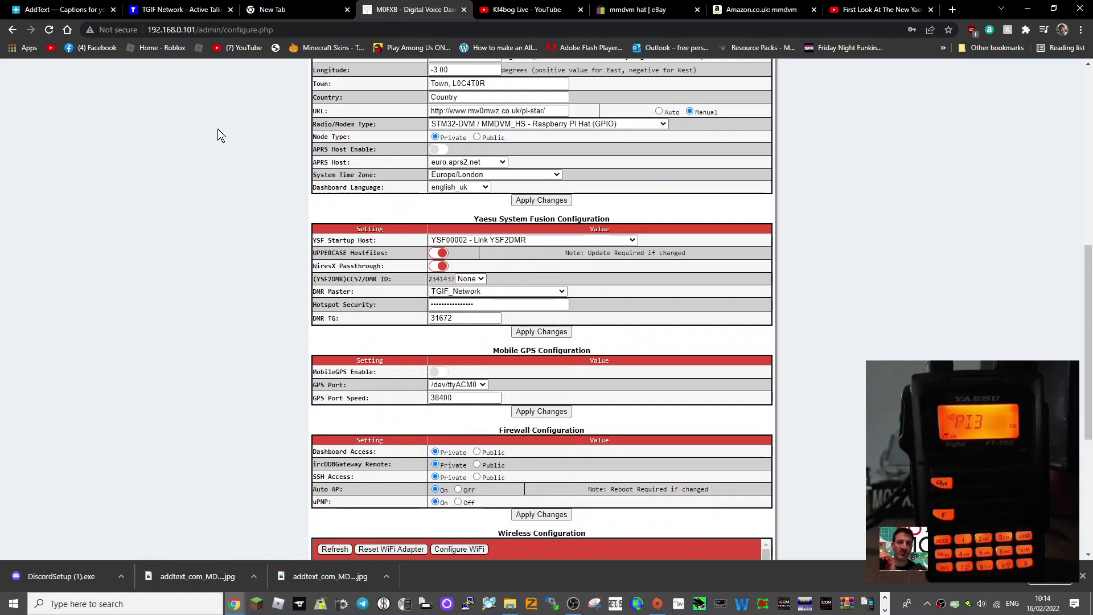
Step: Copy the hotspot security key from TGIF's M0FXB User Security page, then return to Pi-Star
{"action": "left_click", "coordinate": [182, 9]}
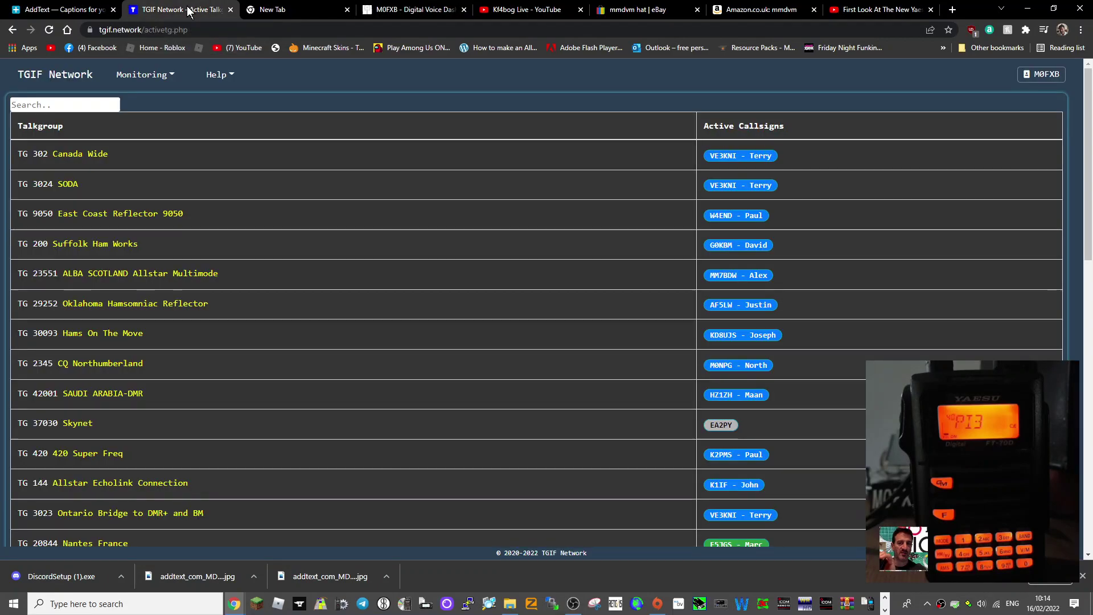
{"action": "left_click", "coordinate": [54, 78]}
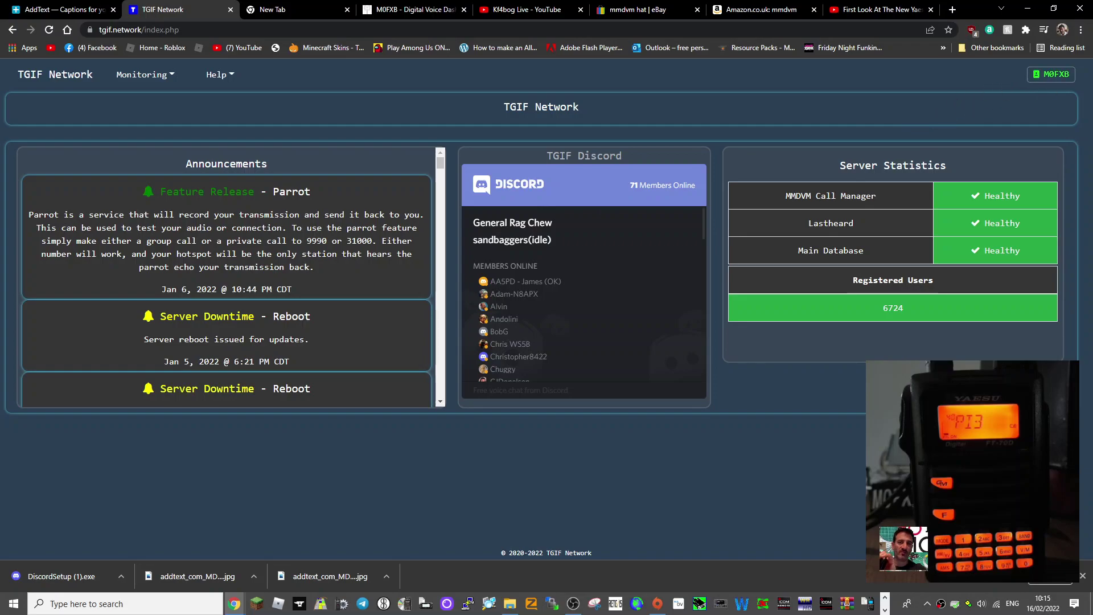
{"action": "left_click", "coordinate": [1051, 74]}
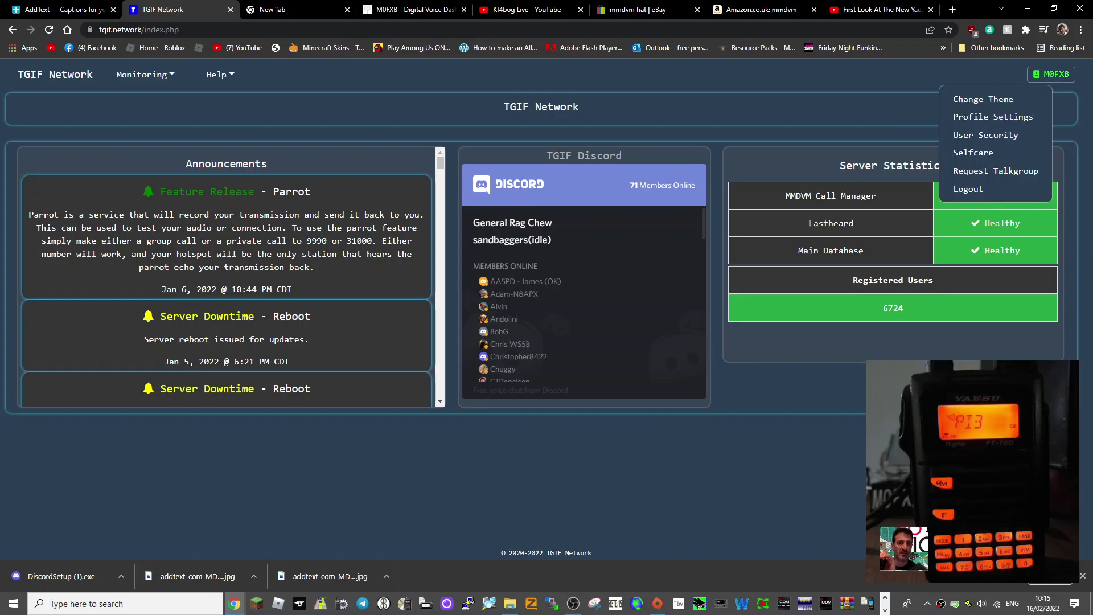
{"action": "left_click", "coordinate": [985, 135]}
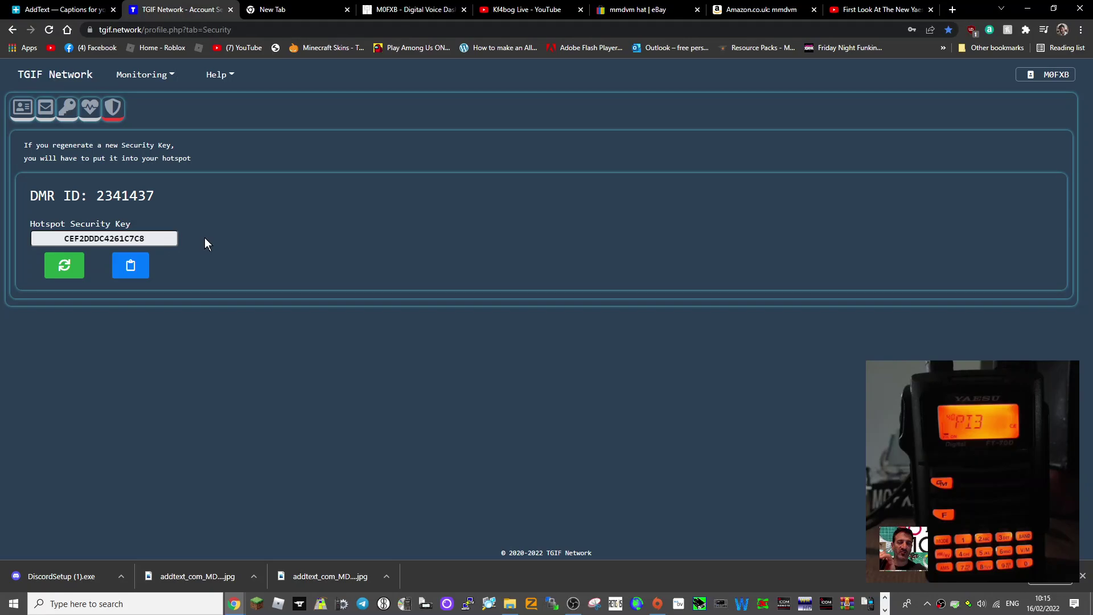
{"action": "left_click", "coordinate": [132, 265]}
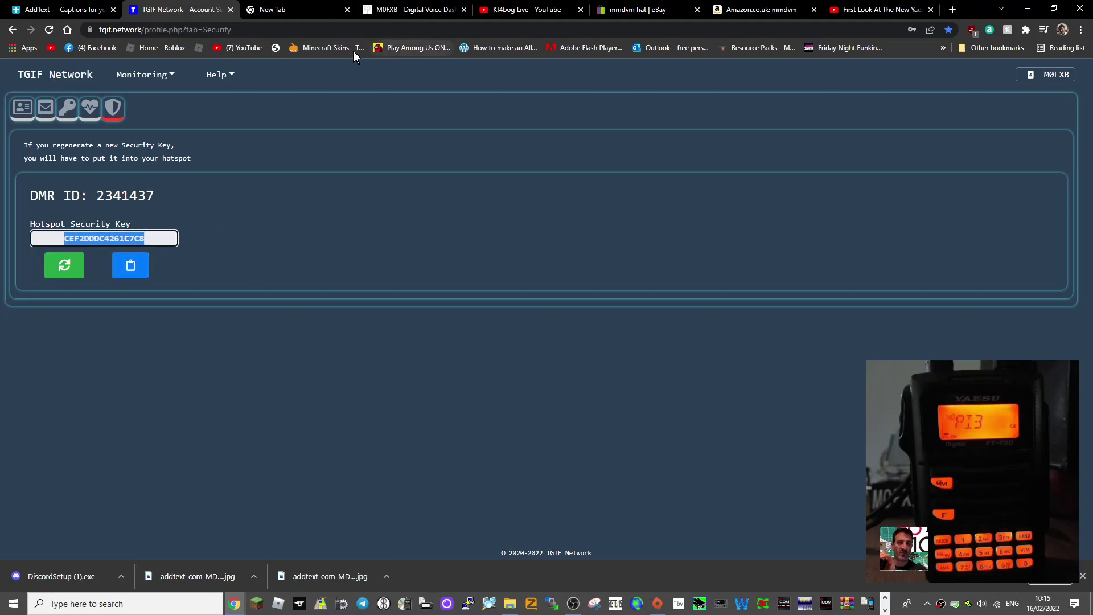
{"action": "left_click", "coordinate": [427, 11]}
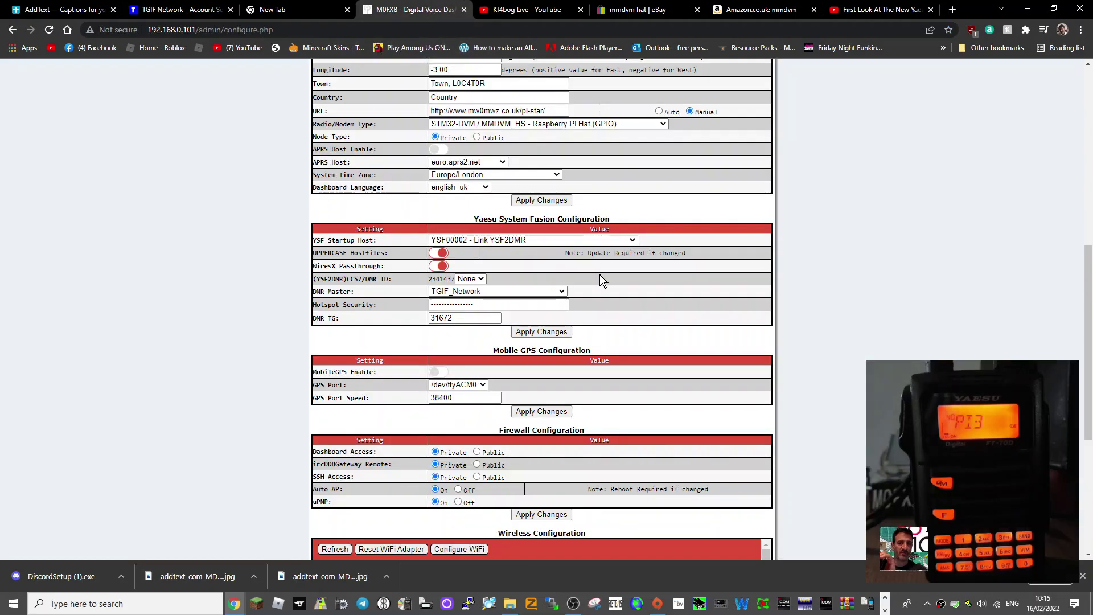
{"action": "scroll", "coordinate": [602, 279], "scroll_direction": "up", "scroll_amount": 1}
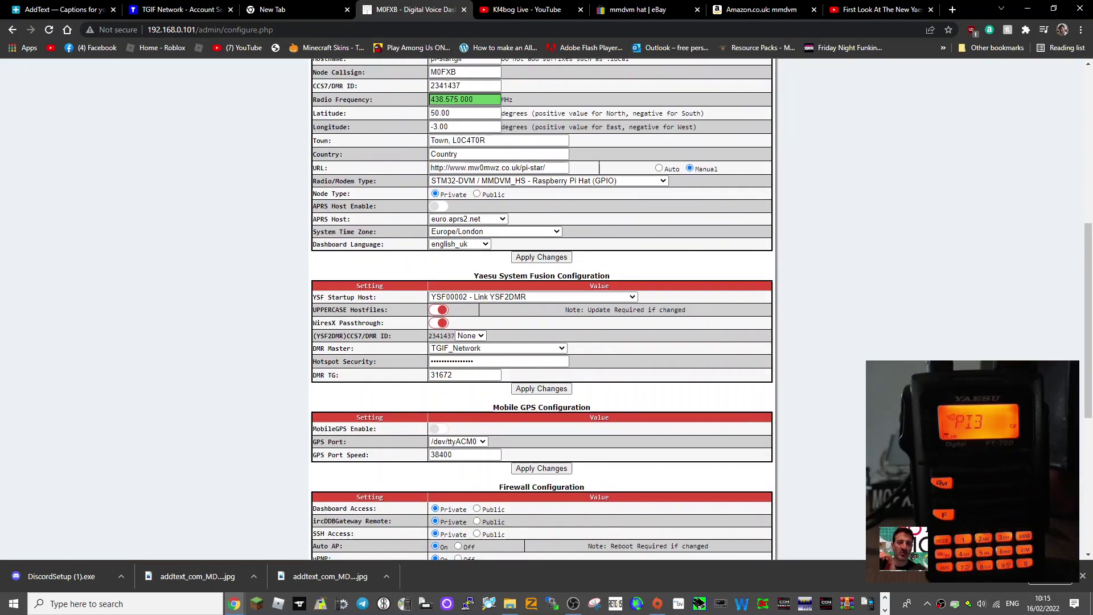
{"action": "scroll", "coordinate": [603, 279], "scroll_direction": "down", "scroll_amount": 2}
{"action": "left_click", "coordinate": [485, 248]}
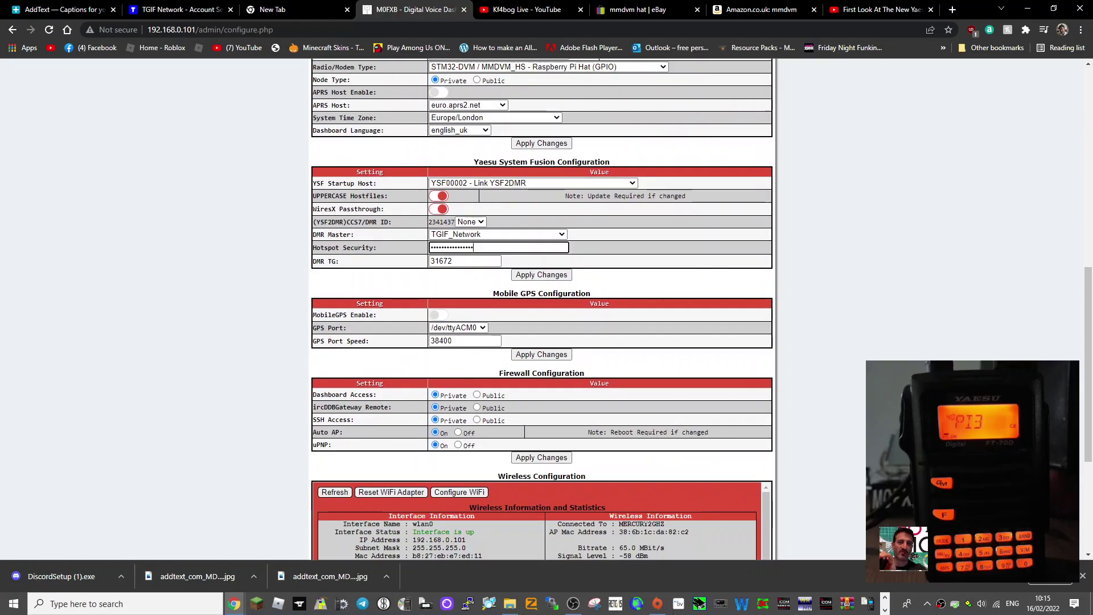
{"action": "right_click", "coordinate": [485, 248]}
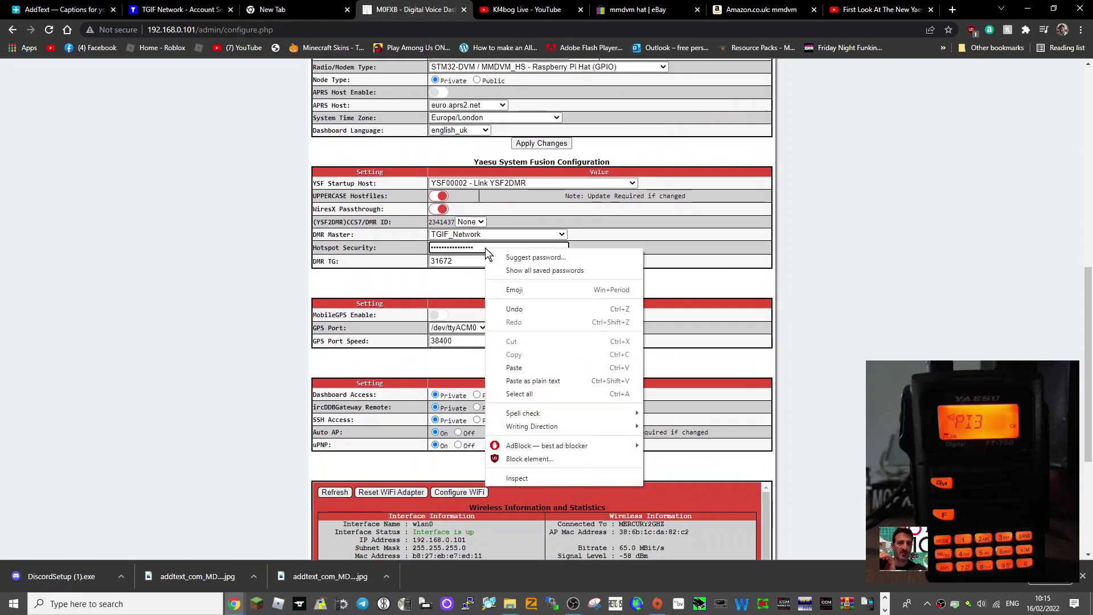
{"action": "left_click", "coordinate": [862, 255]}
{"action": "scroll", "coordinate": [597, 283], "scroll_direction": "up", "scroll_amount": 2}
{"action": "scroll", "coordinate": [597, 282], "scroll_direction": "up", "scroll_amount": 4}
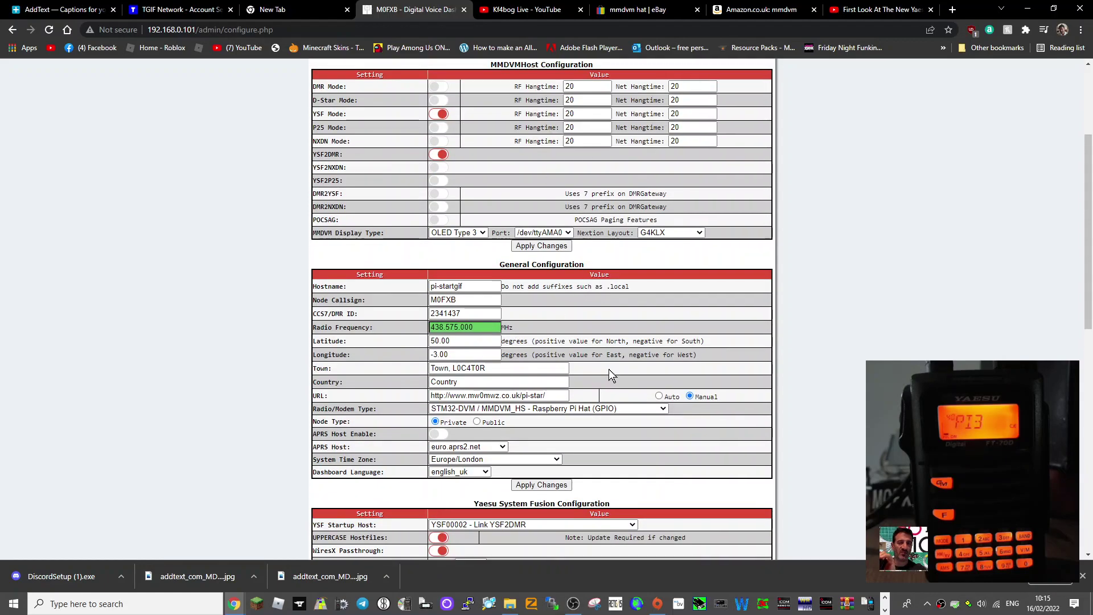
{"action": "scroll", "coordinate": [609, 369], "scroll_direction": "up", "scroll_amount": 3}
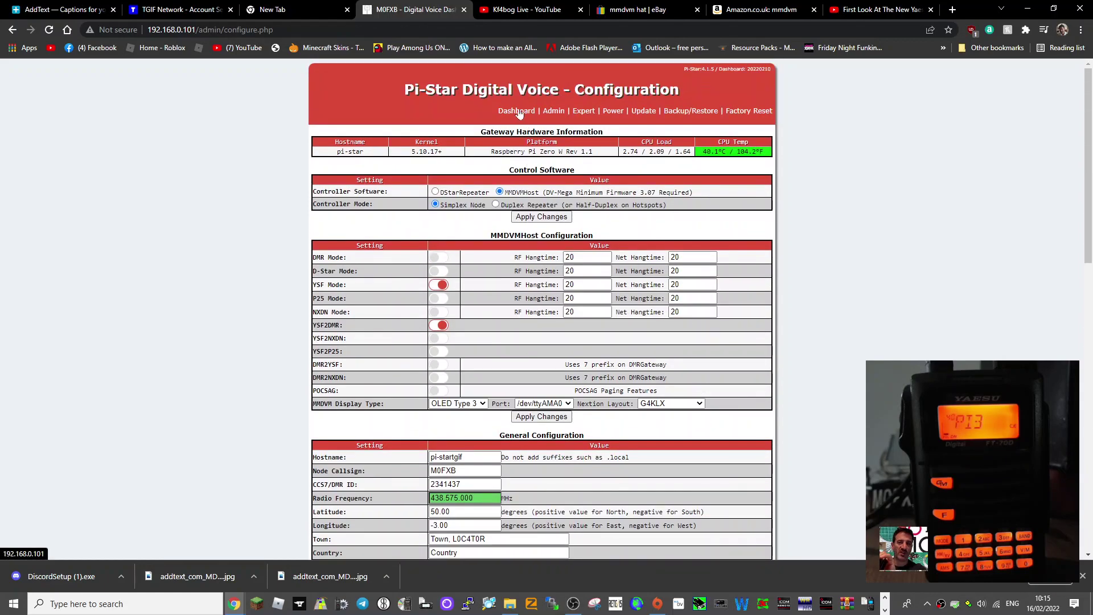
Step: Go from the configuration page back to the main Pi-Star dashboard
{"action": "left_click", "coordinate": [519, 111]}
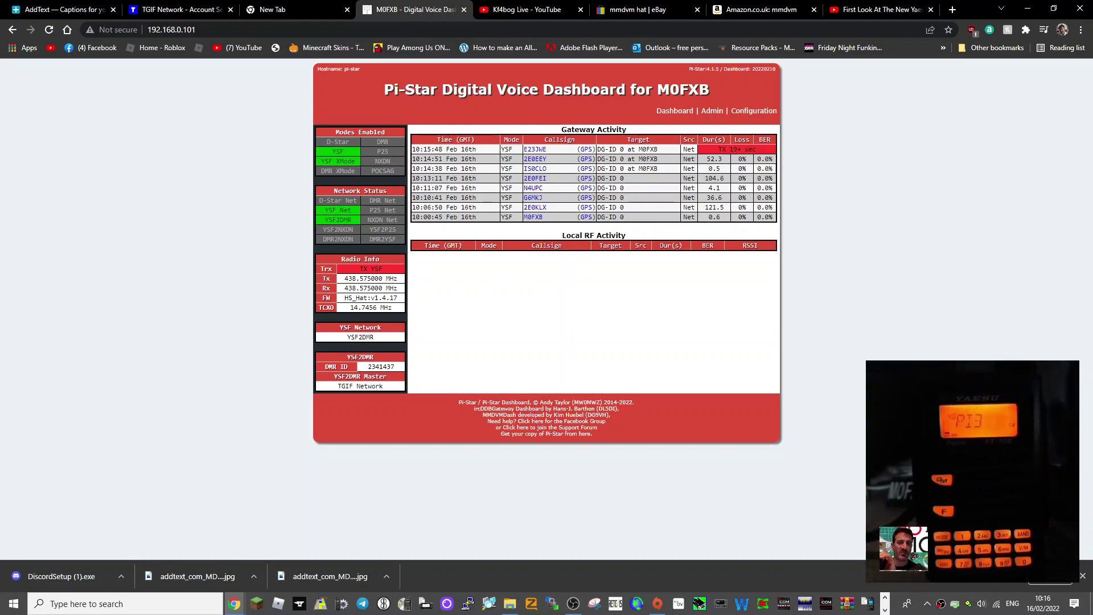
{"action": "left_click", "coordinate": [758, 114]}
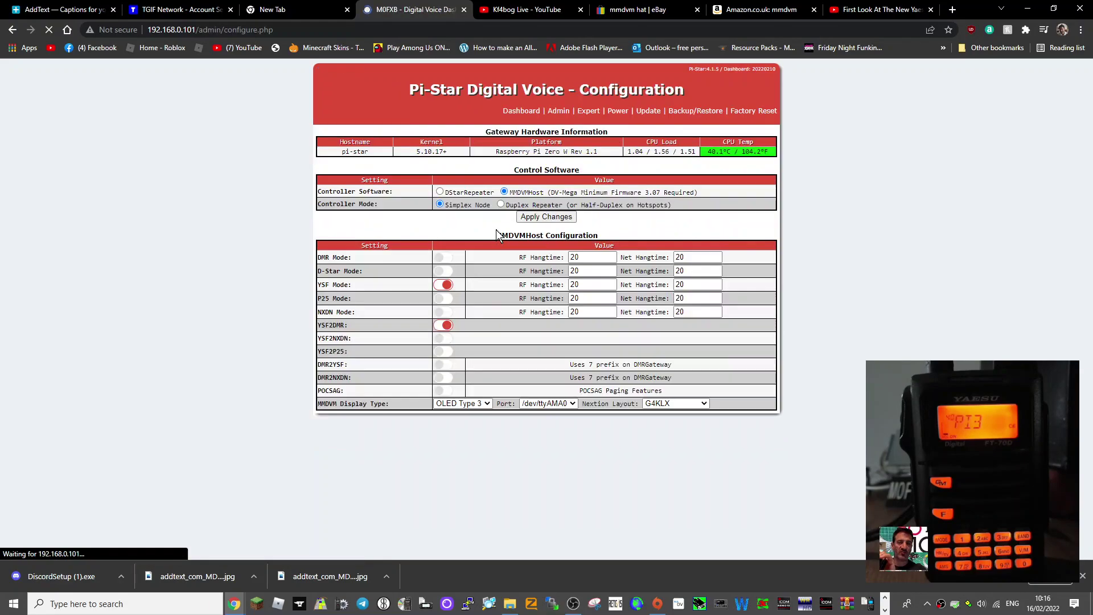
{"action": "scroll", "coordinate": [635, 224], "scroll_direction": "down", "scroll_amount": 1}
{"action": "scroll", "coordinate": [662, 227], "scroll_direction": "down", "scroll_amount": 3}
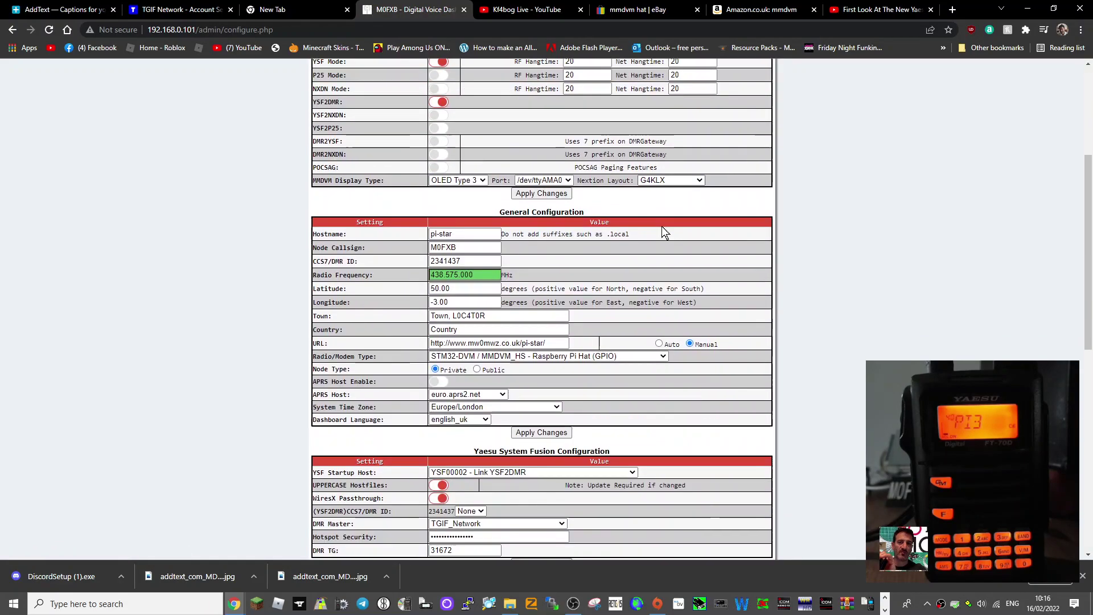
{"action": "scroll", "coordinate": [662, 226], "scroll_direction": "down", "scroll_amount": 4}
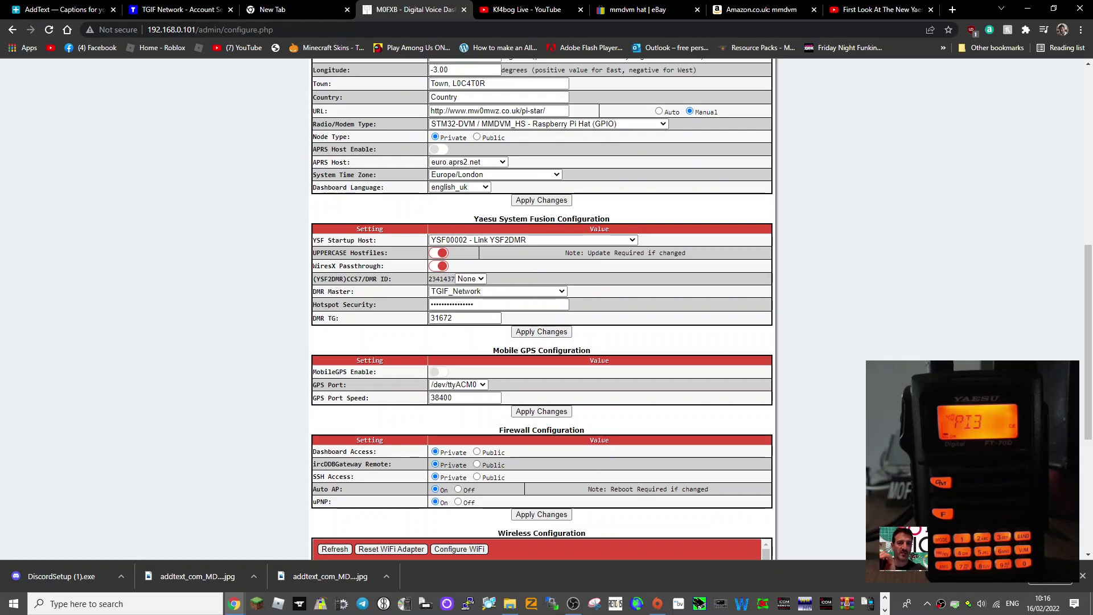
{"action": "mouse_move", "coordinate": [344, 241]}
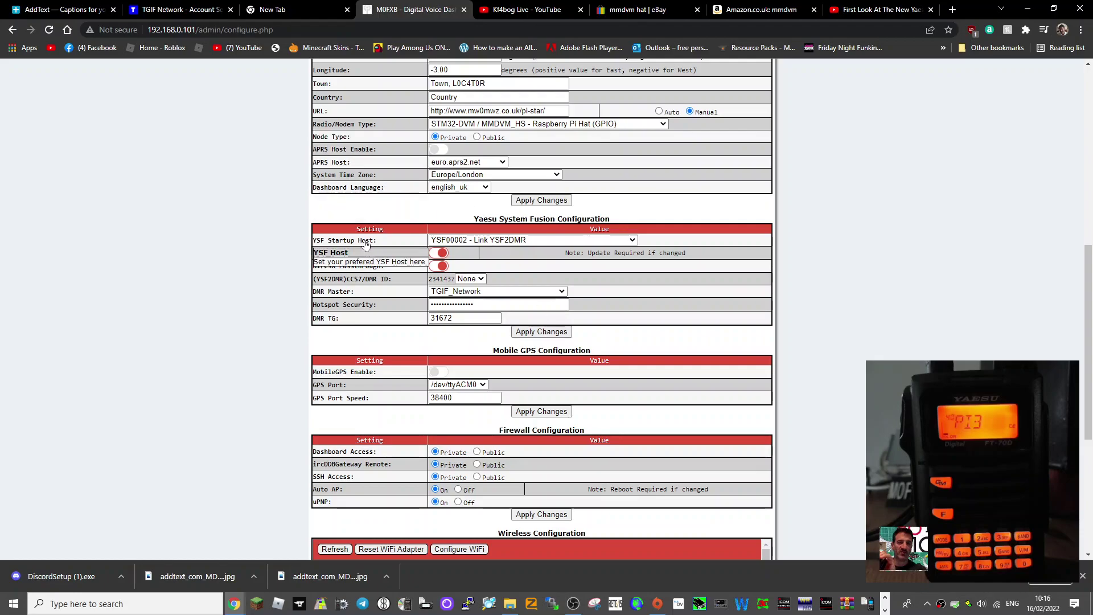
{"action": "scroll", "coordinate": [401, 244], "scroll_direction": "up", "scroll_amount": 5}
{"action": "scroll", "coordinate": [400, 245], "scroll_direction": "up", "scroll_amount": 3}
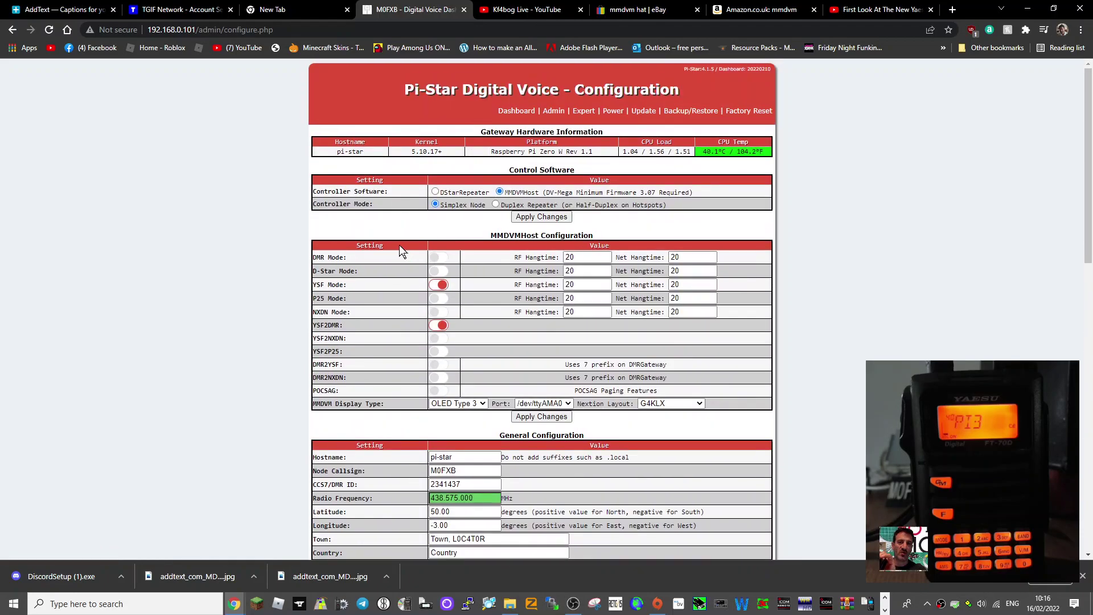
{"action": "scroll", "coordinate": [455, 238], "scroll_direction": "down", "scroll_amount": 2}
{"action": "scroll", "coordinate": [456, 238], "scroll_direction": "down", "scroll_amount": 1}
{"action": "scroll", "coordinate": [463, 234], "scroll_direction": "down", "scroll_amount": 3}
{"action": "scroll", "coordinate": [462, 235], "scroll_direction": "up", "scroll_amount": 6}
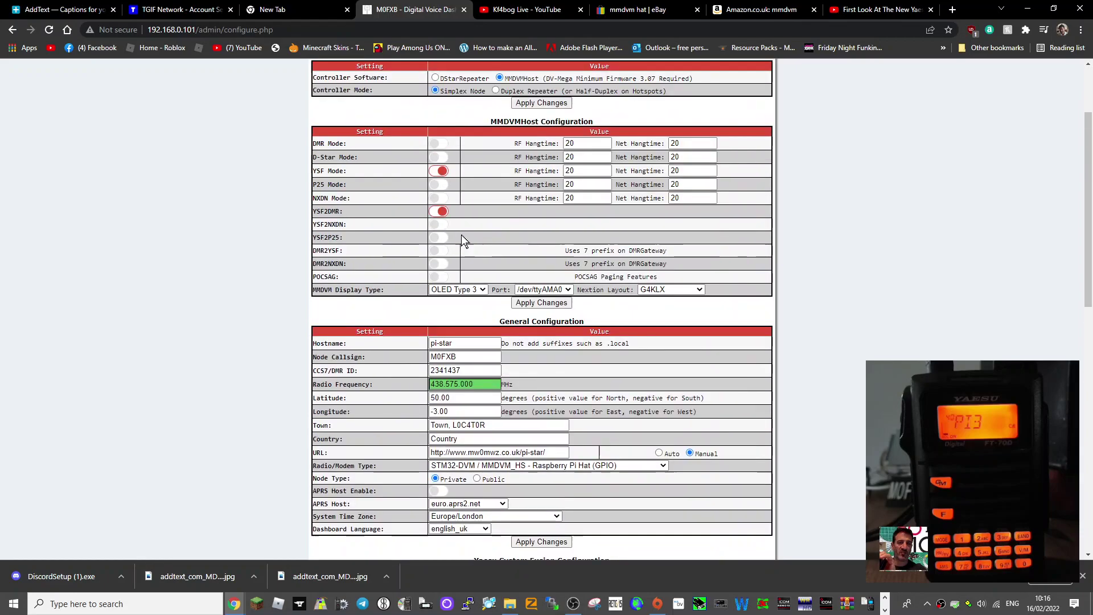
{"action": "scroll", "coordinate": [460, 235], "scroll_direction": "up", "scroll_amount": 1}
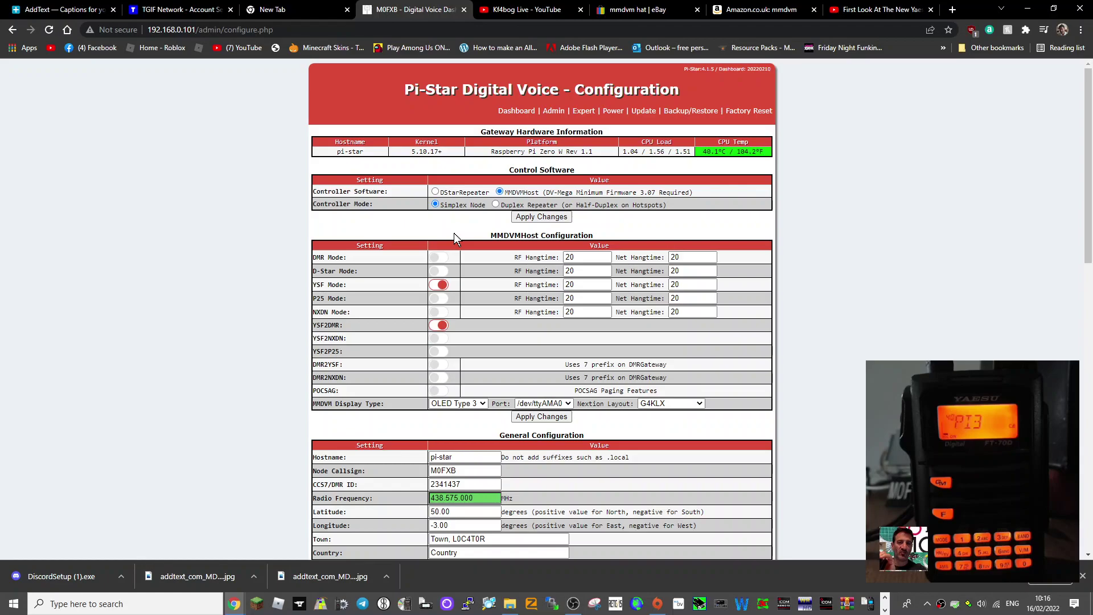
Step: Leave the TGIF security page for the Monitoring > Last Heard traffic list
{"action": "left_click", "coordinate": [178, 12]}
{"action": "left_click", "coordinate": [323, 229]}
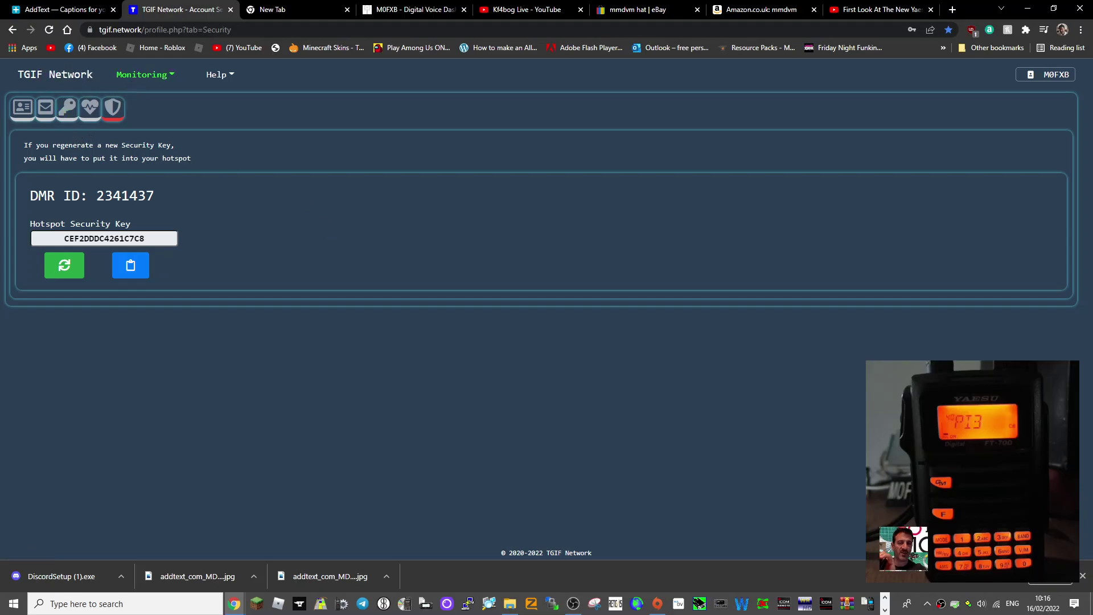
{"action": "left_click", "coordinate": [145, 74]}
{"action": "left_click", "coordinate": [162, 91]}
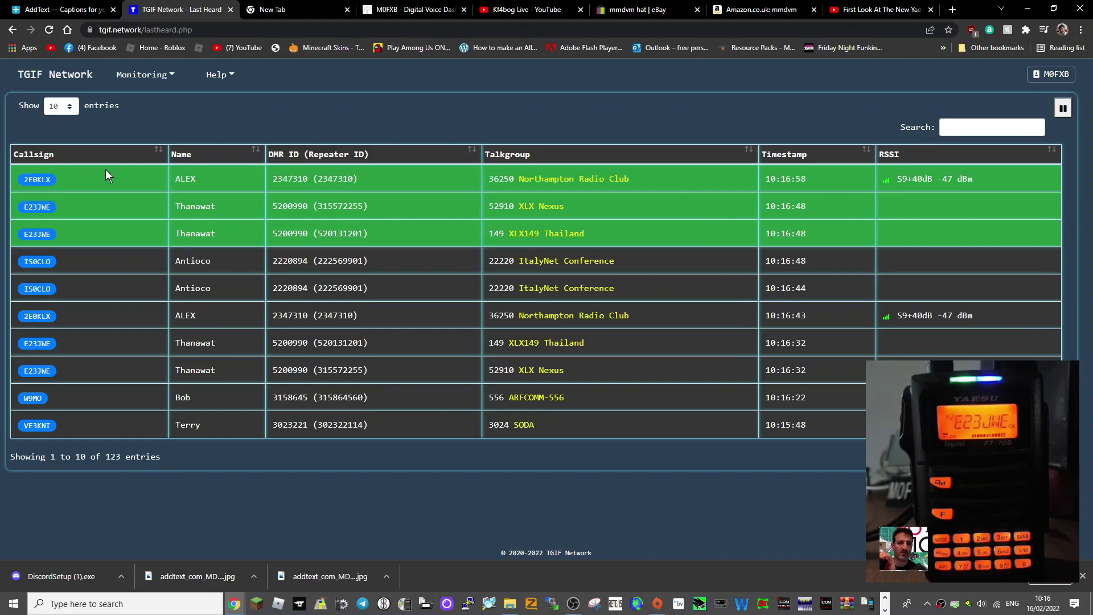
Step: View Station Info for the top two Last Heard callers, then open Active Talkgroups
{"action": "left_click", "coordinate": [37, 180]}
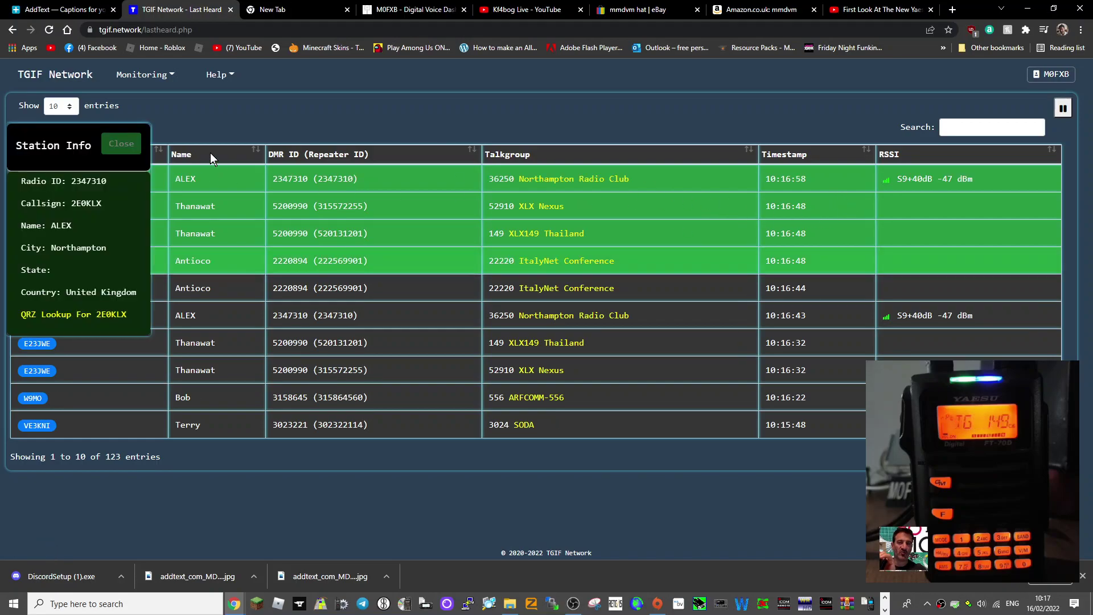
{"action": "left_click", "coordinate": [231, 124]}
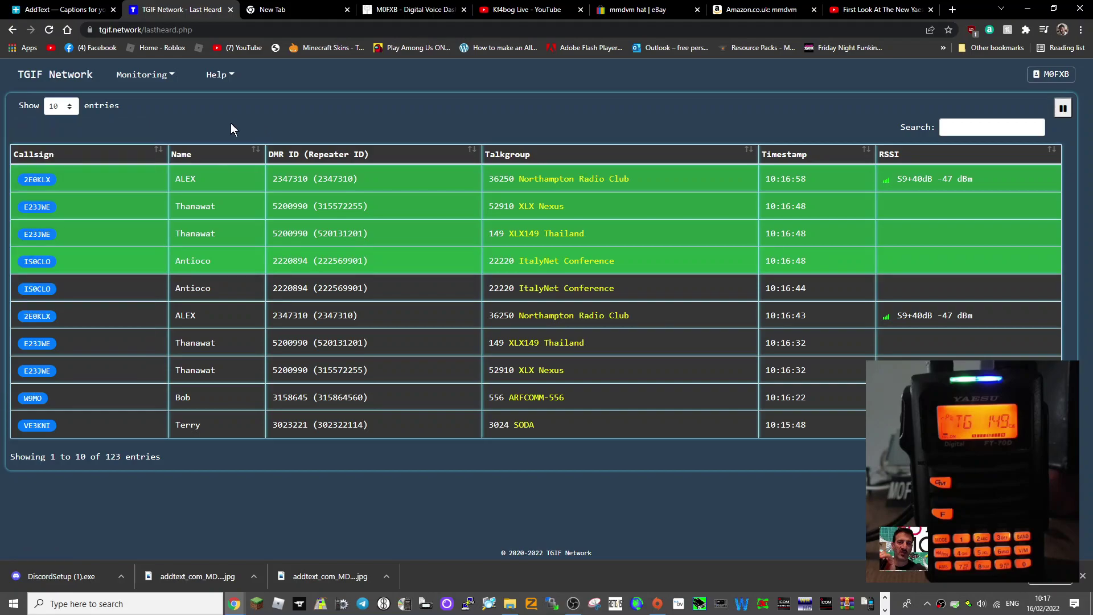
{"action": "left_click", "coordinate": [52, 207]}
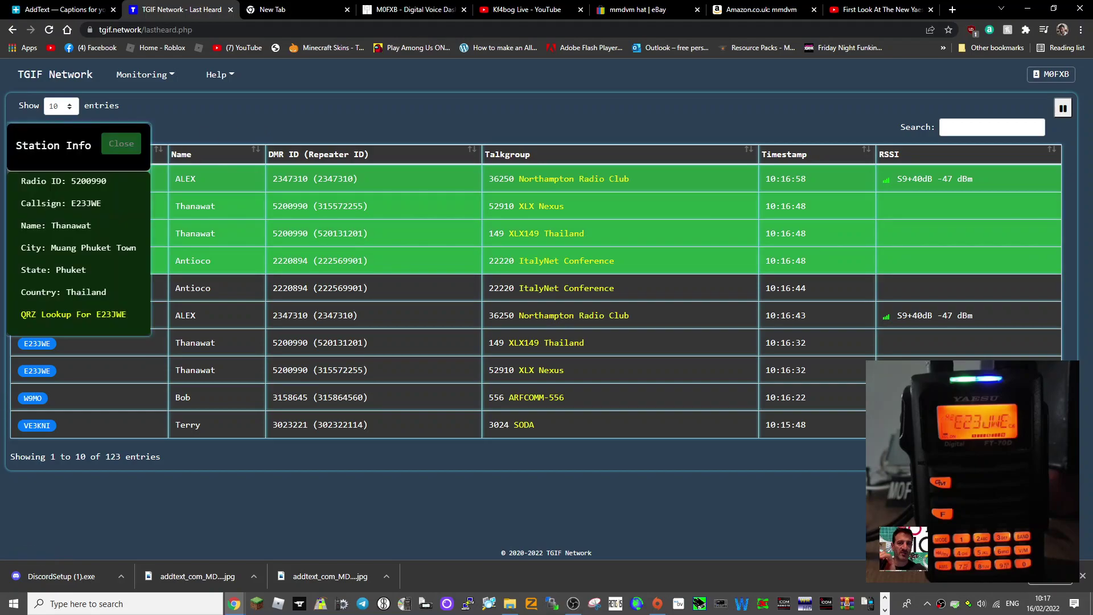
{"action": "left_click", "coordinate": [322, 111]}
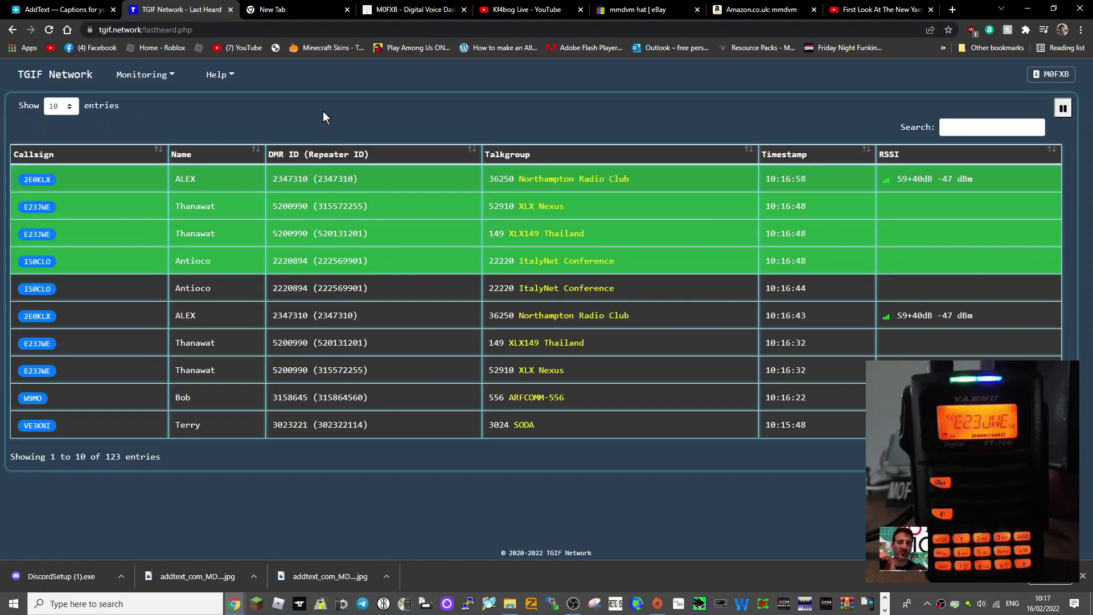
{"action": "left_click", "coordinate": [173, 74]}
{"action": "left_click", "coordinate": [167, 115]}
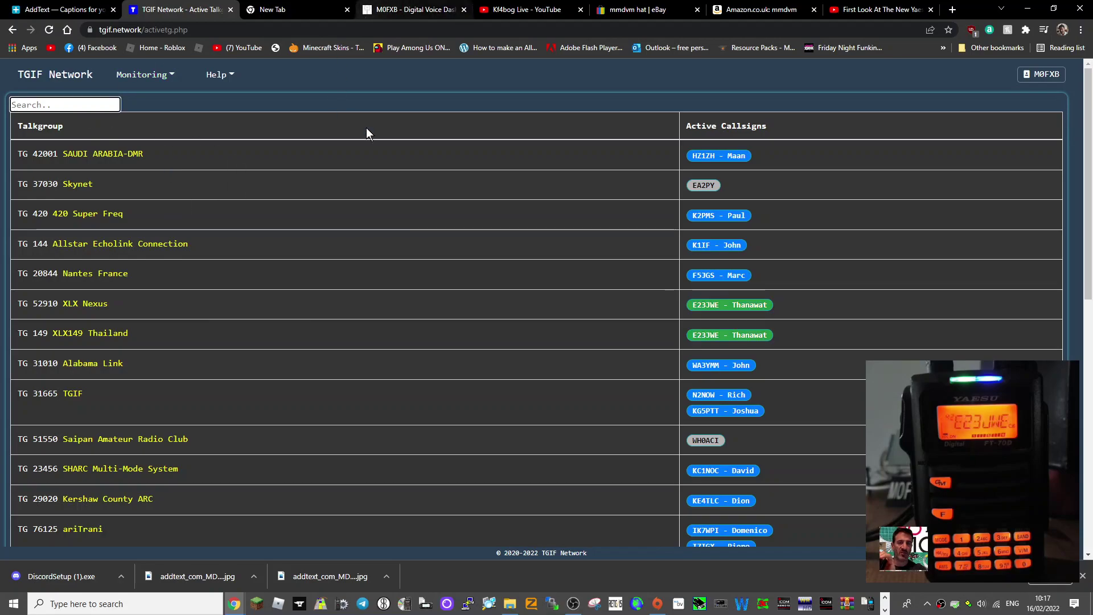
Step: Check the Pi-Star DMR talkgroup, then search TGIF Active Talkgroups for 31672
{"action": "left_click", "coordinate": [430, 12]}
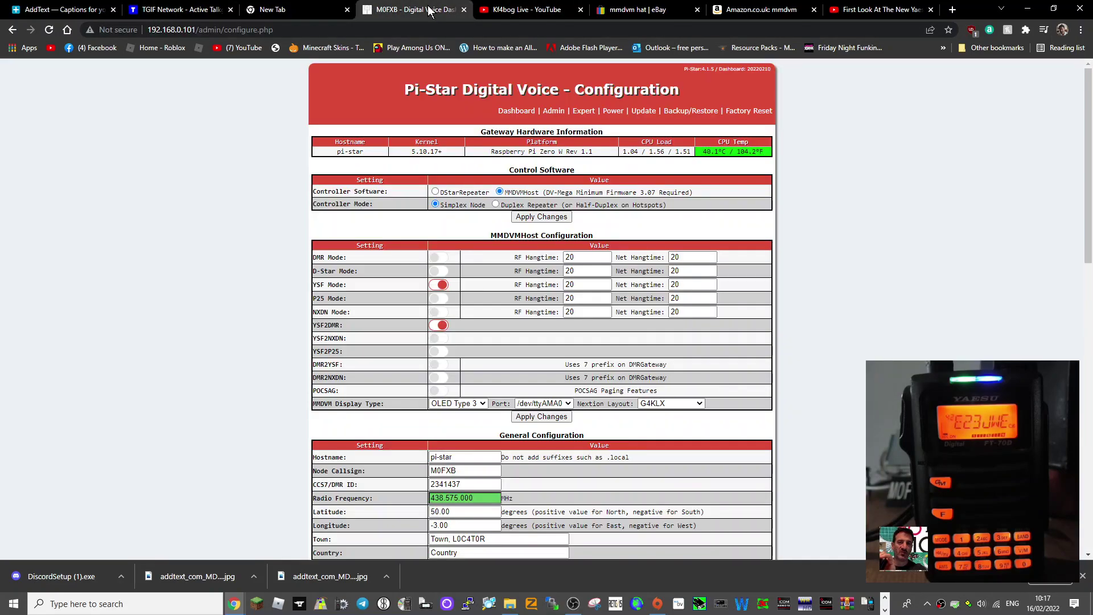
{"action": "scroll", "coordinate": [496, 256], "scroll_direction": "down", "scroll_amount": 3}
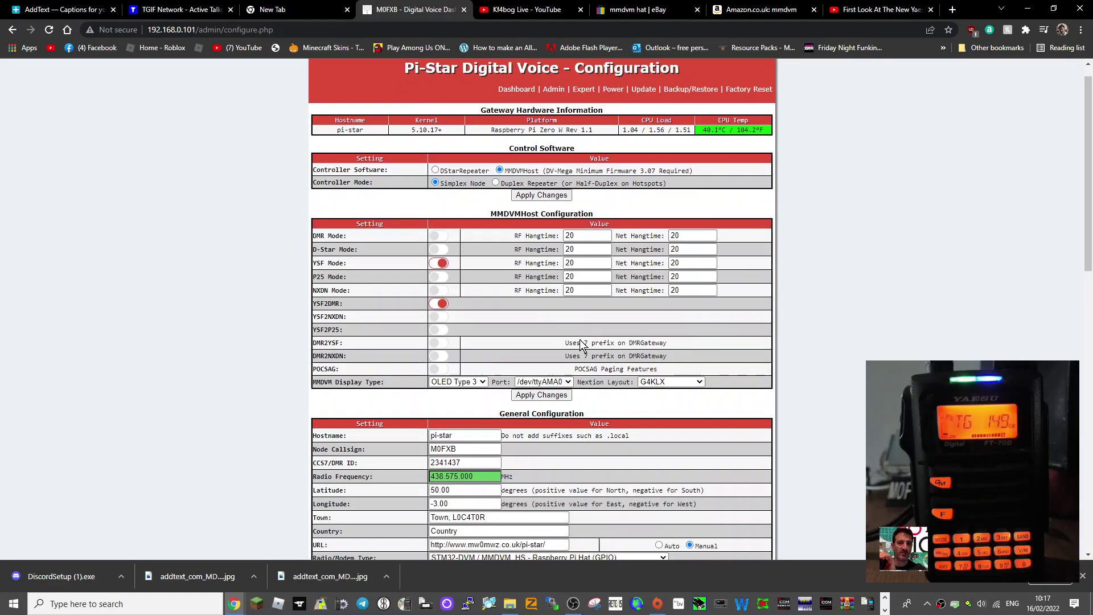
{"action": "scroll", "coordinate": [541, 308], "scroll_direction": "down", "scroll_amount": 3}
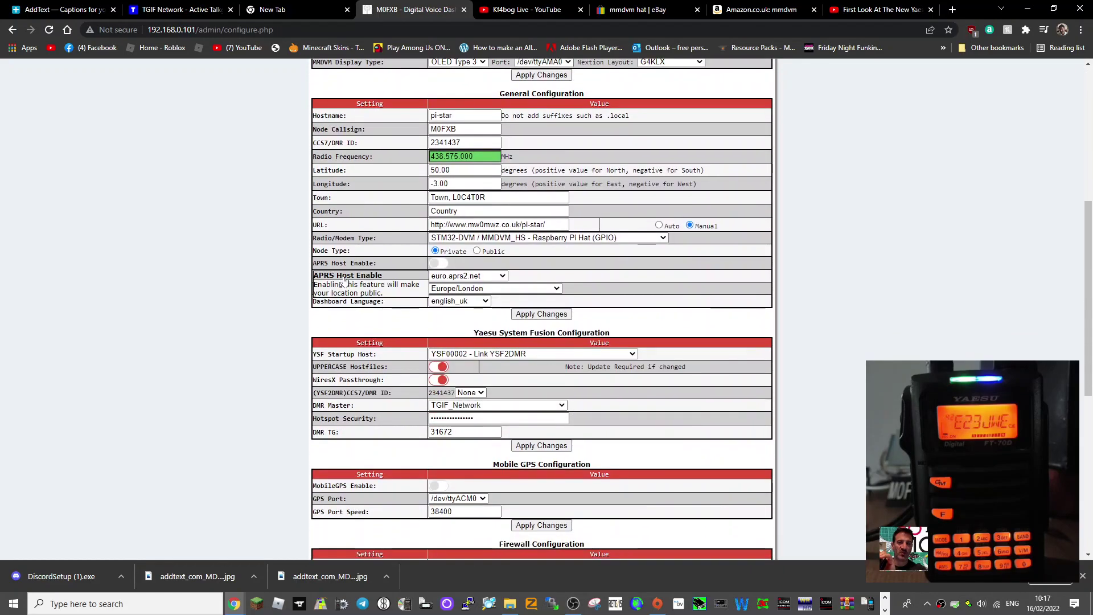
{"action": "left_click", "coordinate": [187, 15]}
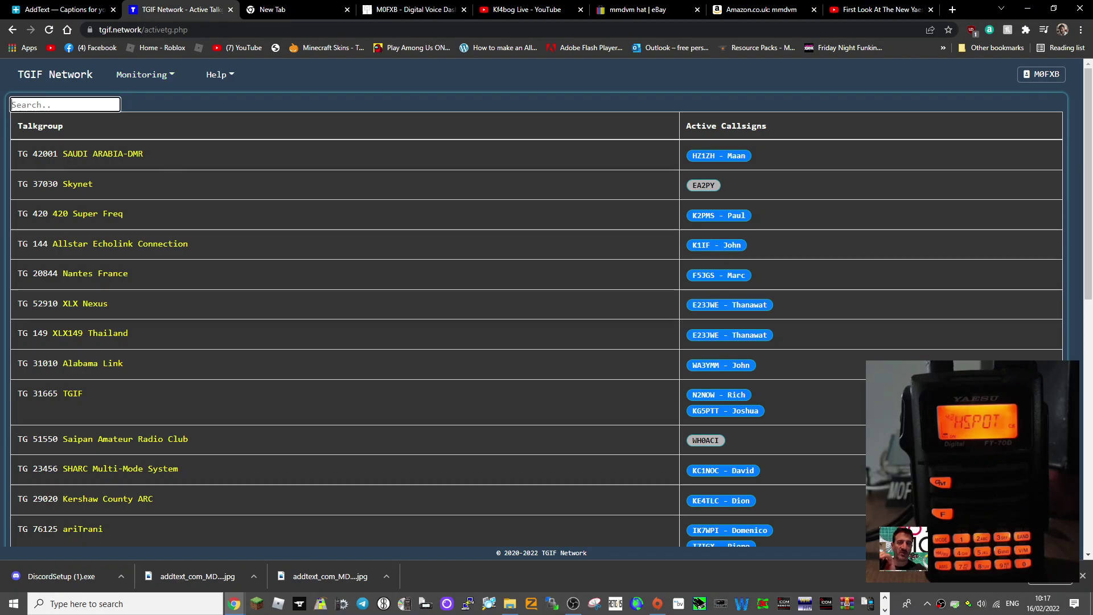
{"action": "type", "text": "31672"}
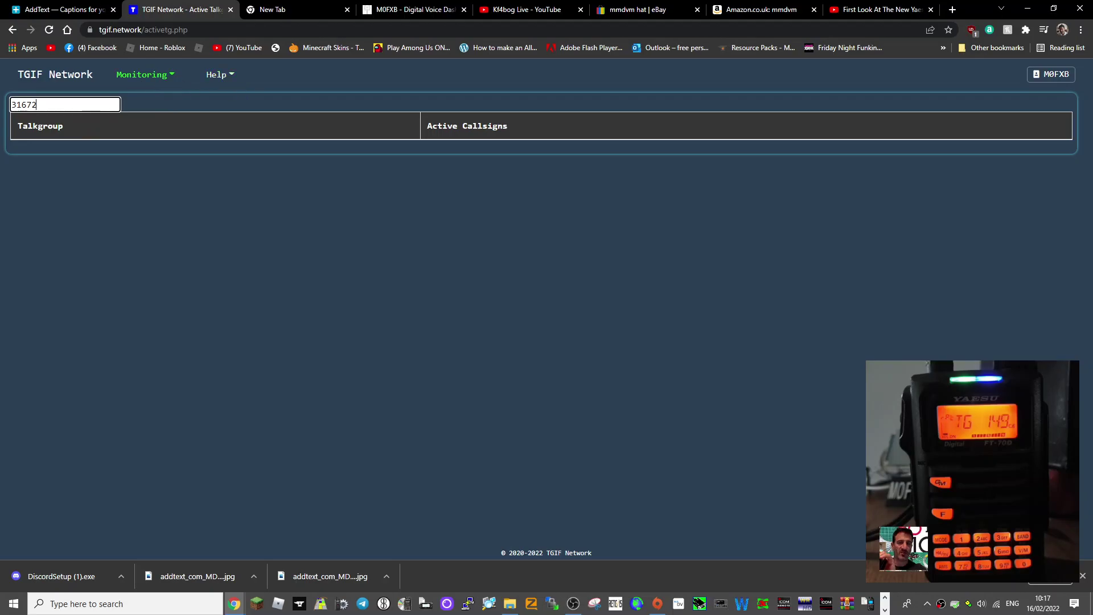
Step: Reopen the Last Heard list and search it for talkgroup 31672
{"action": "left_click", "coordinate": [173, 76]}
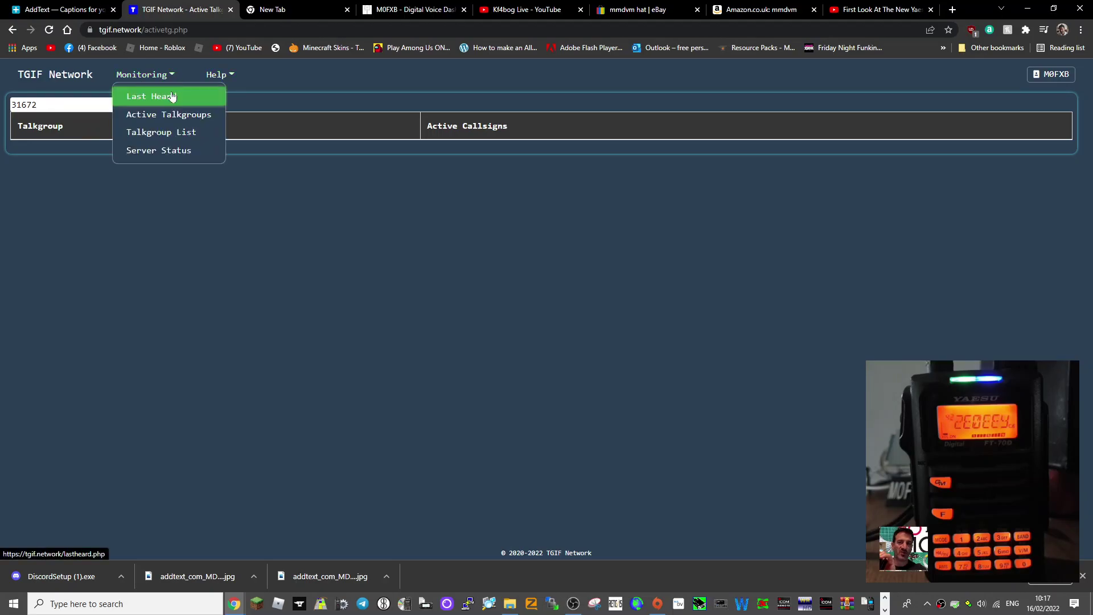
{"action": "left_click", "coordinate": [159, 107]}
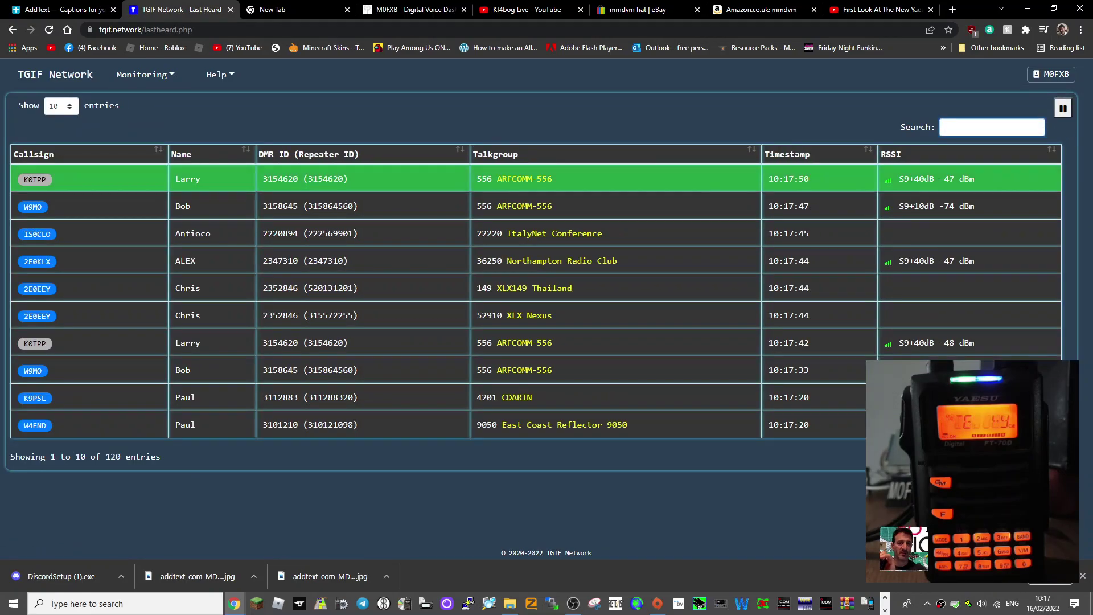
{"action": "type", "text": "3167"}
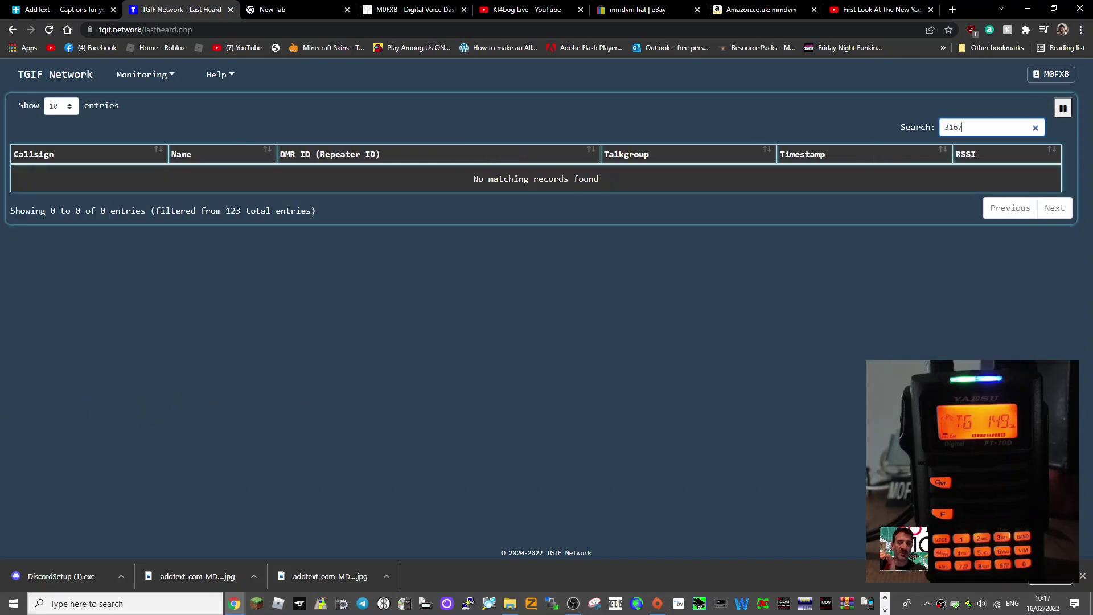
{"action": "type", "text": "2"}
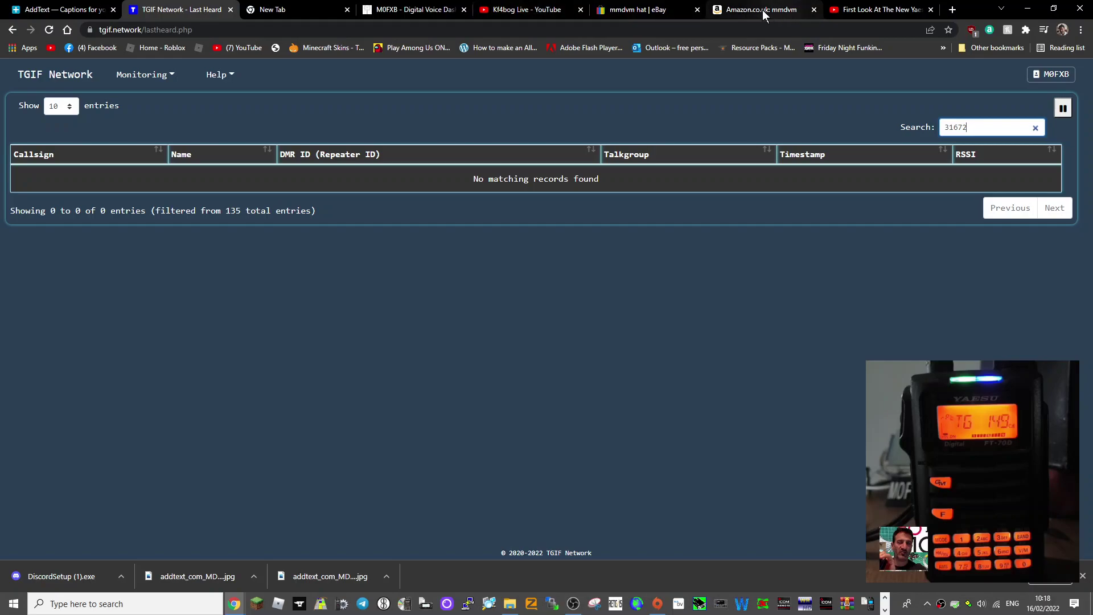
Step: Recheck the Pi-Star config, then reload TGIF Last Heard with no search filter
{"action": "left_click", "coordinate": [395, 13]}
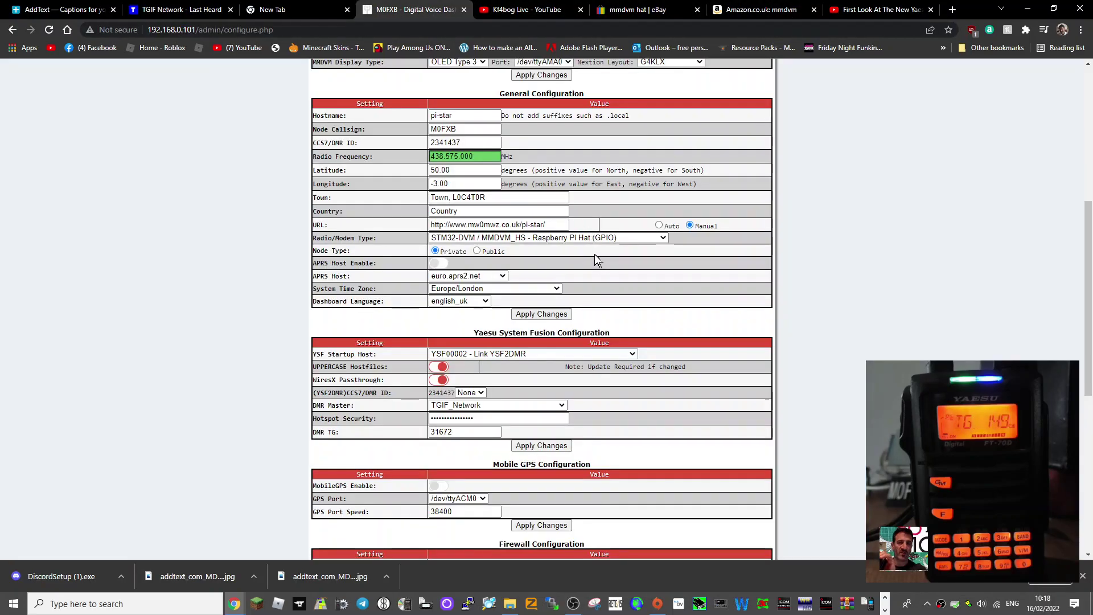
{"action": "scroll", "coordinate": [594, 253], "scroll_direction": "up", "scroll_amount": 3}
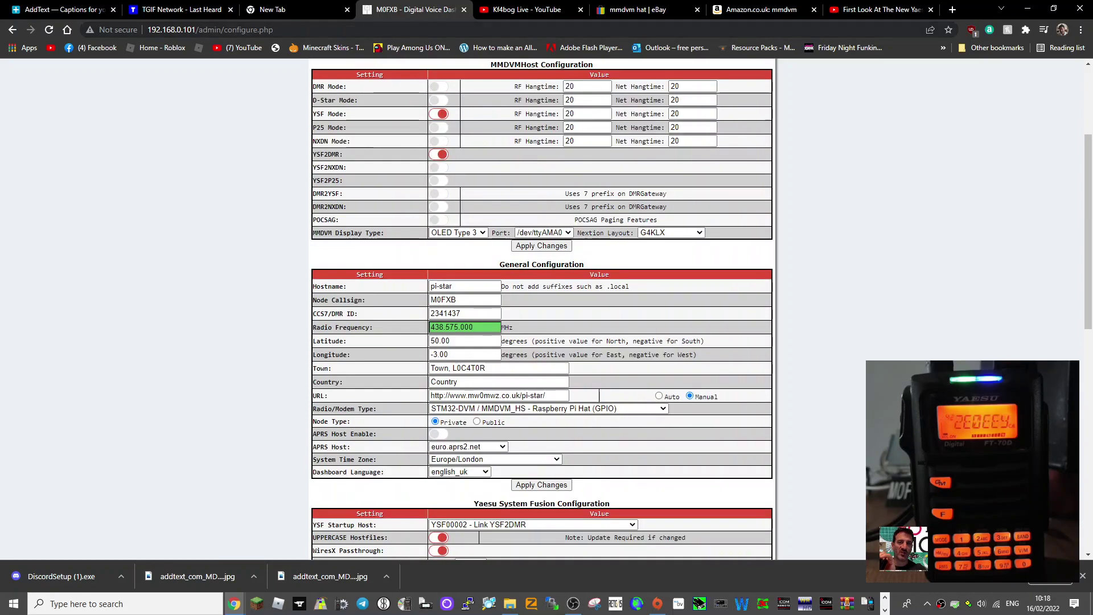
{"action": "left_click", "coordinate": [166, 10]}
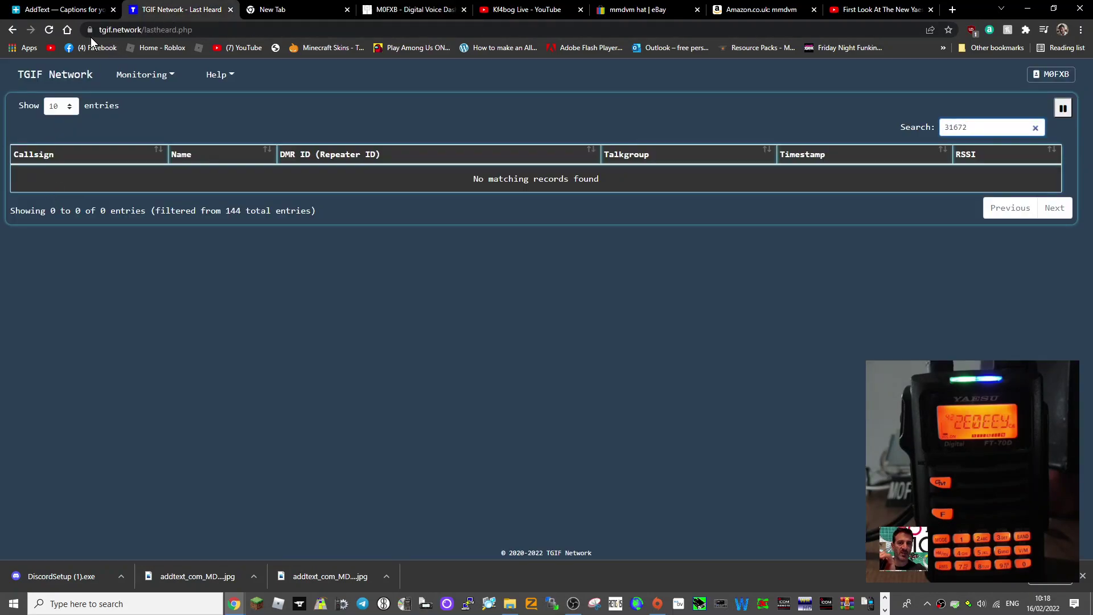
{"action": "left_click", "coordinate": [169, 71]}
{"action": "left_click", "coordinate": [159, 91]}
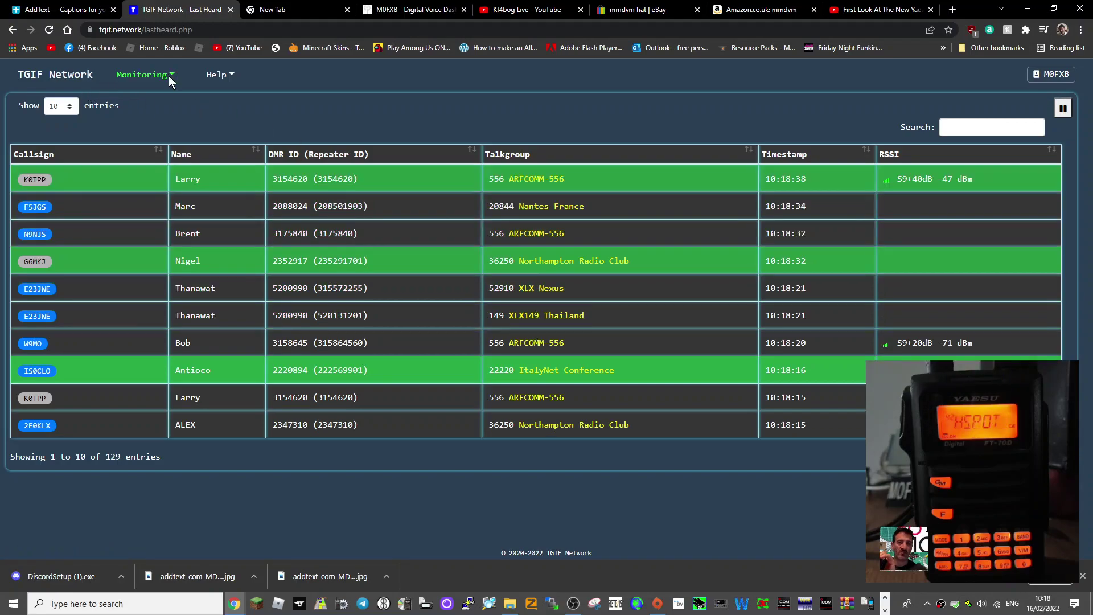
Step: Reload the Last Heard list and search it for talkgroup 52910
{"action": "left_click", "coordinate": [169, 77]}
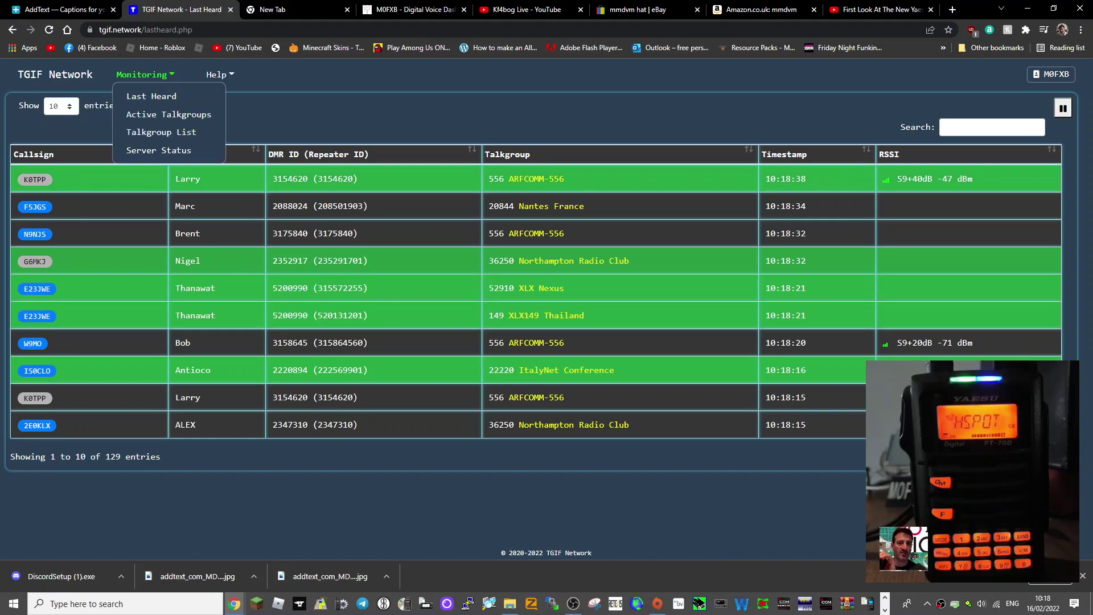
{"action": "left_click", "coordinate": [152, 97]}
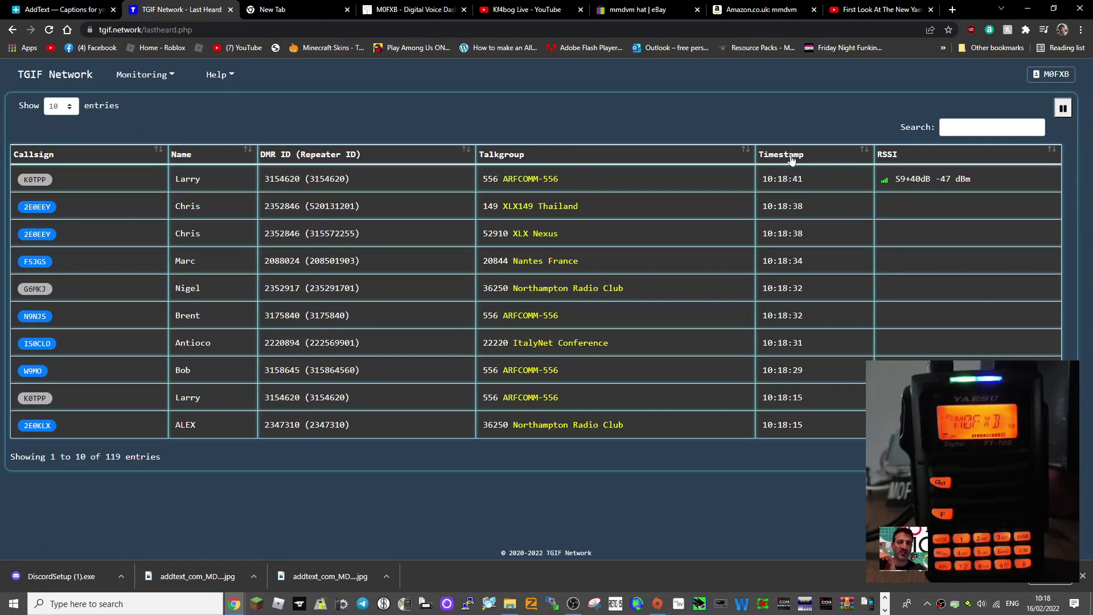
{"action": "left_click", "coordinate": [945, 127]}
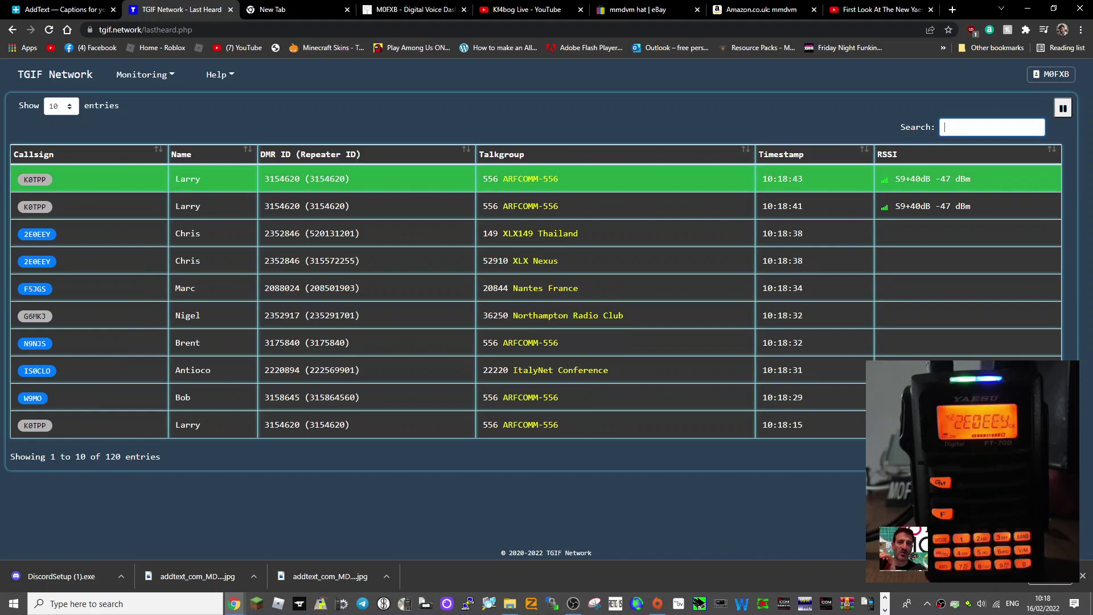
{"action": "type", "text": "529"}
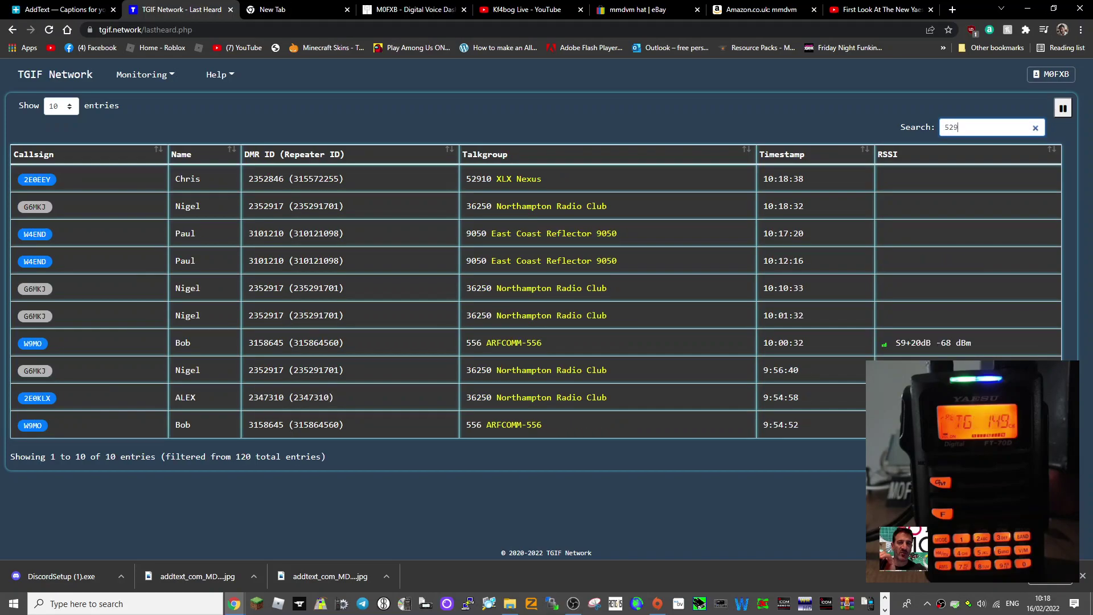
{"action": "type", "text": "10"}
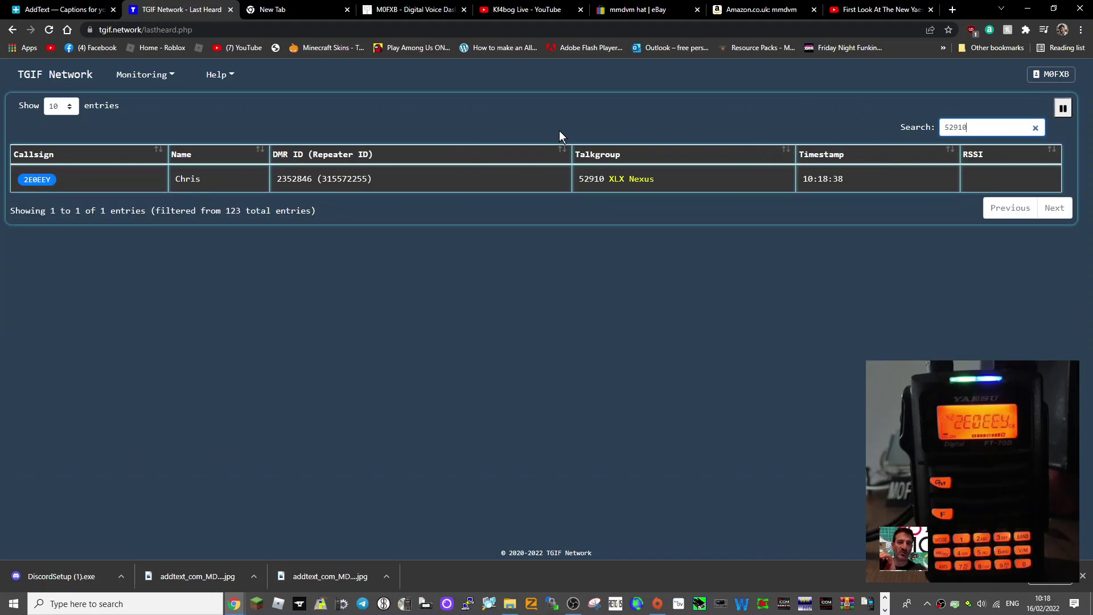